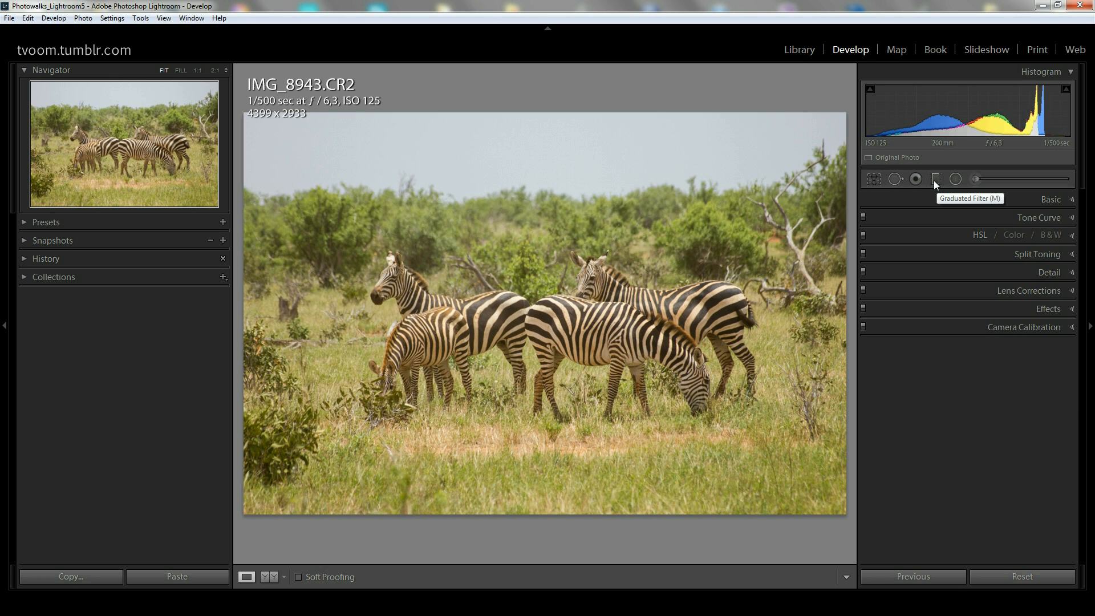
# - Open the Graduated Filter and look through its list of effect presets
pyautogui.click(934, 182)
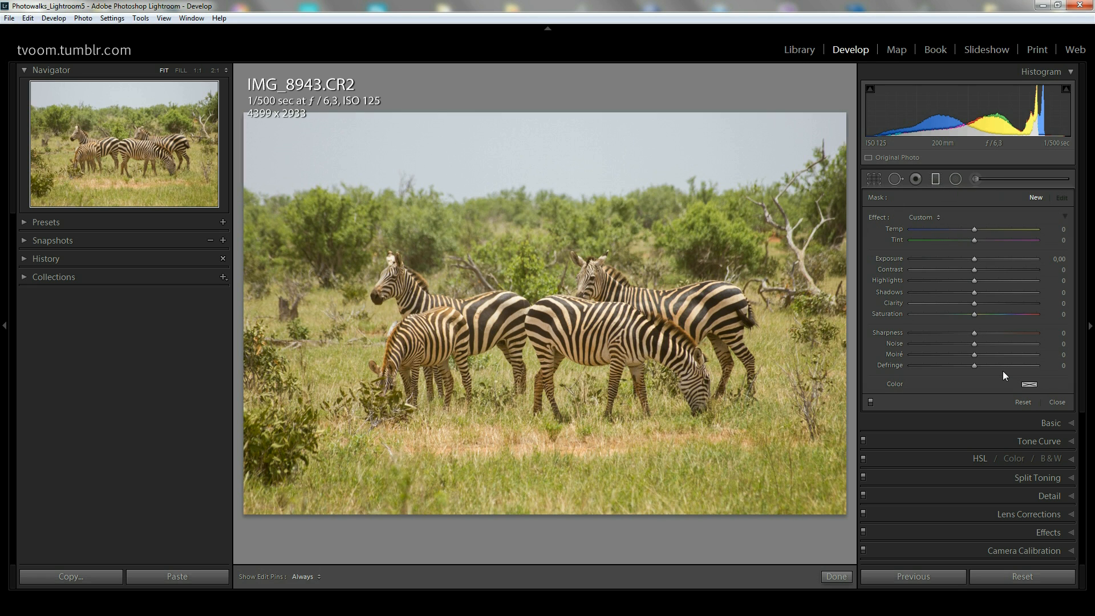
pyautogui.click(929, 217)
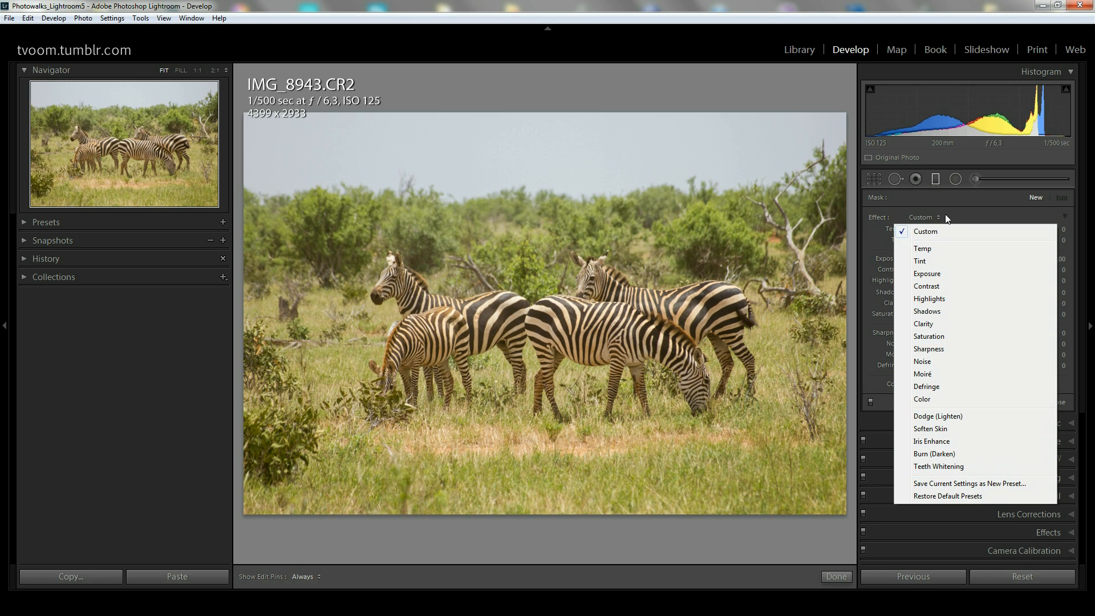
pyautogui.click(959, 214)
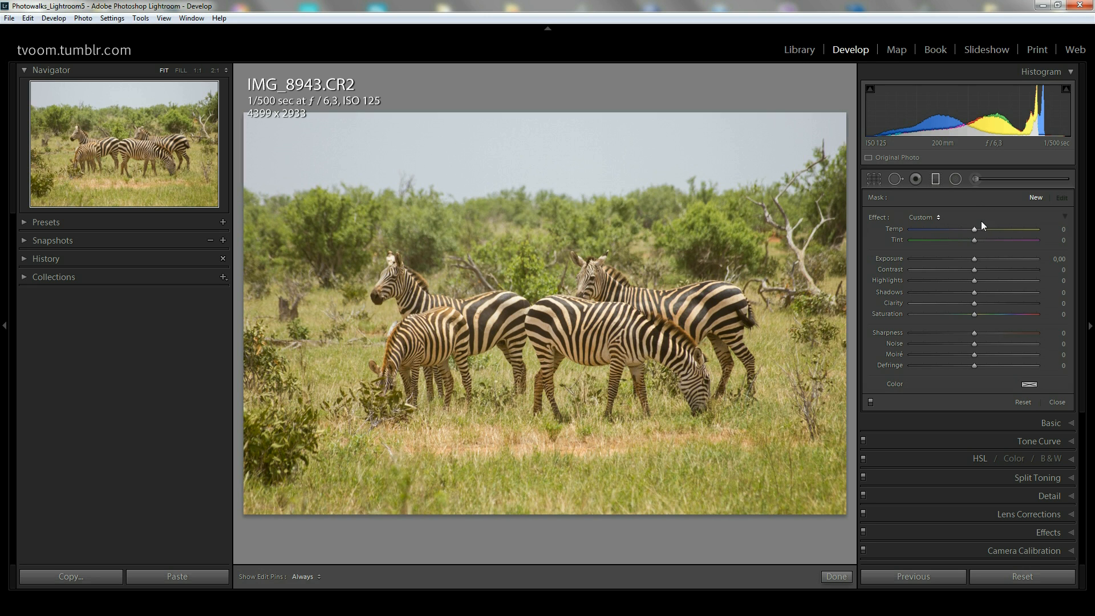
pyautogui.click(934, 177)
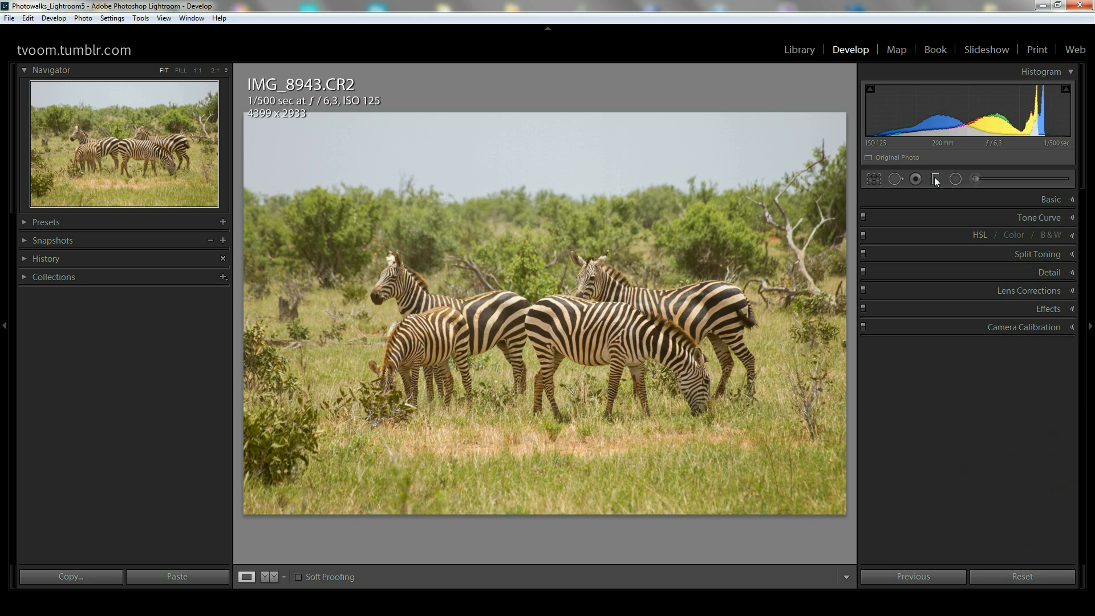
# - Set the Graduated Filter's exposure to 2.41, shadows to -64 and sharpness to 43, and close the tool
pyautogui.click(934, 177)
pyautogui.moveTo(974, 259); pyautogui.dragTo(1012, 259)
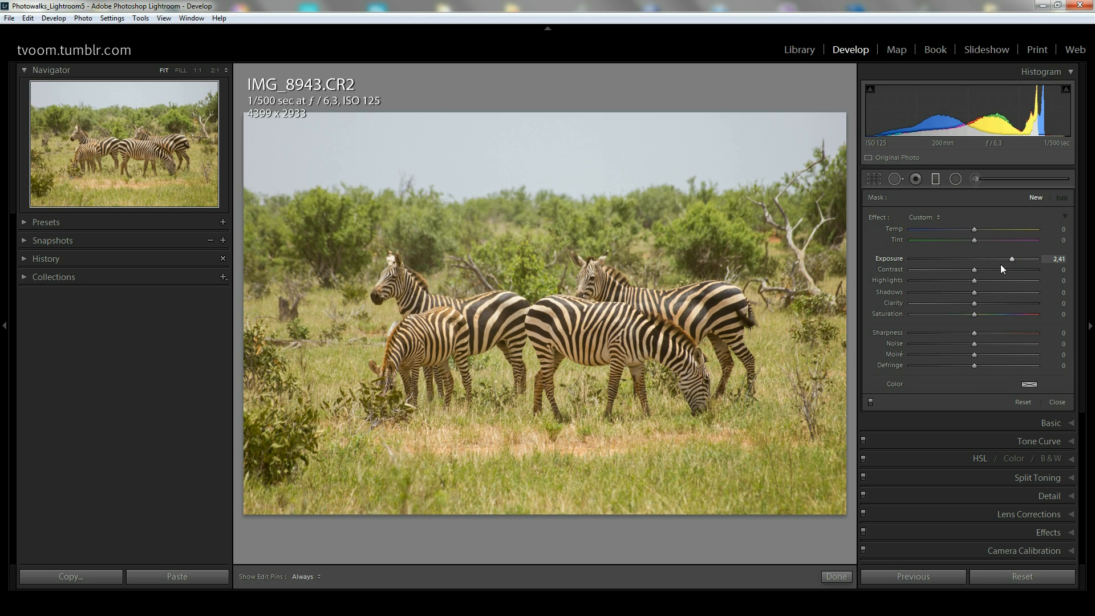
pyautogui.moveTo(976, 292); pyautogui.dragTo(935, 291)
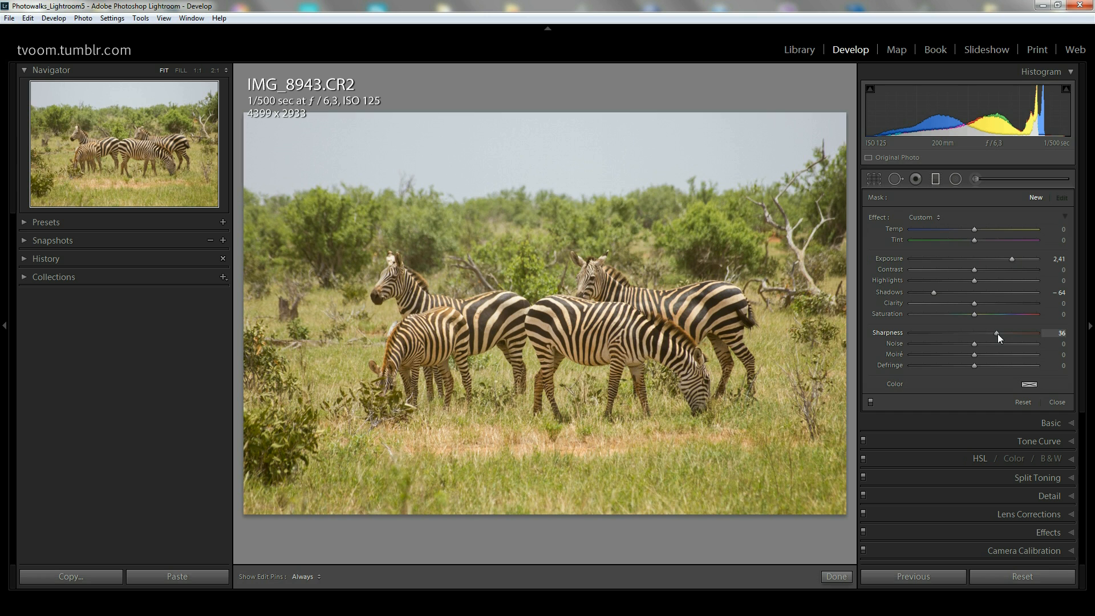
pyautogui.moveTo(997, 334); pyautogui.dragTo(1002, 334)
pyautogui.click(1058, 402)
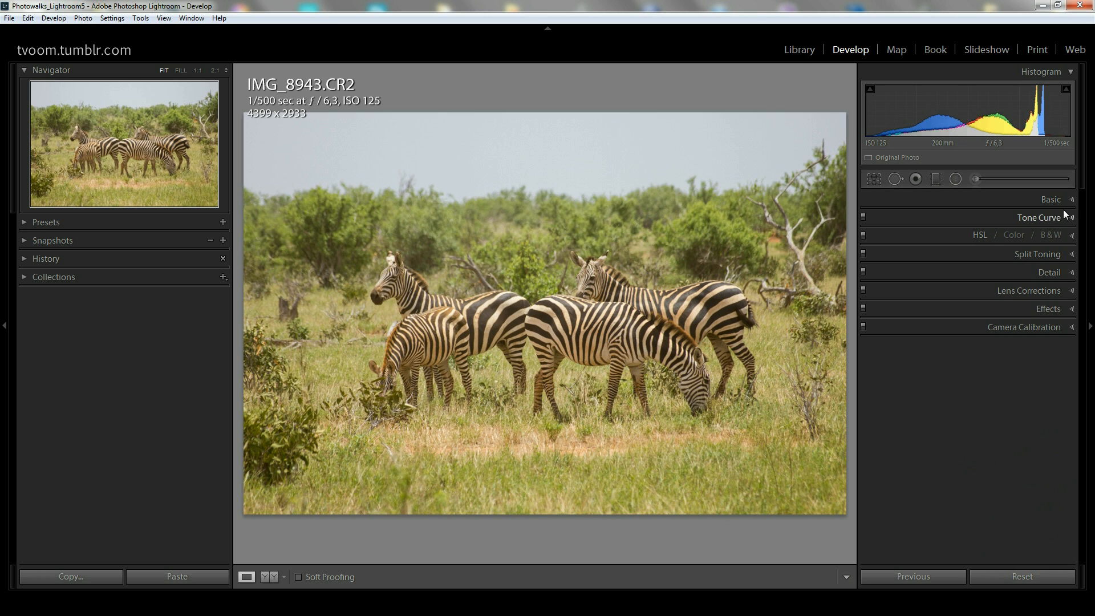
# - Reset all the Graduated Filter's effect settings to zero and close the tool
pyautogui.click(936, 178)
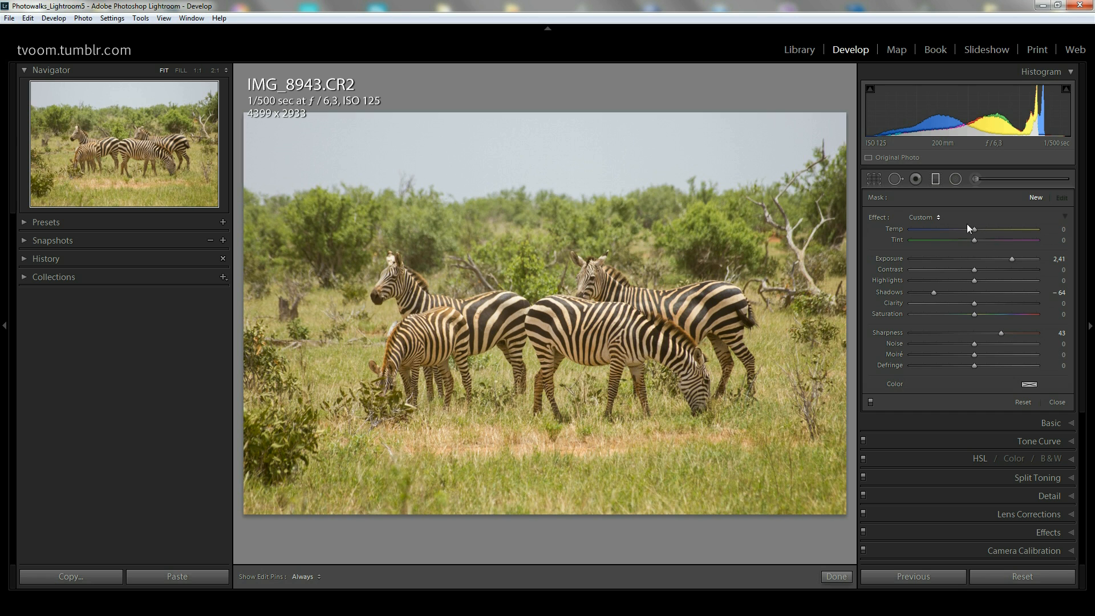
pyautogui.click(1056, 402)
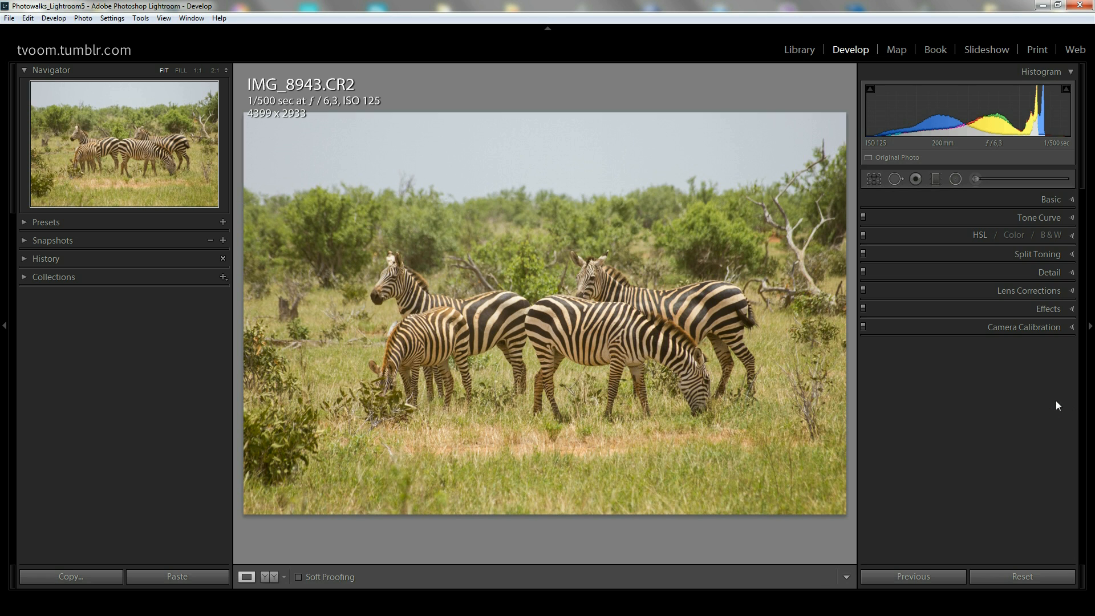
pyautogui.click(934, 178)
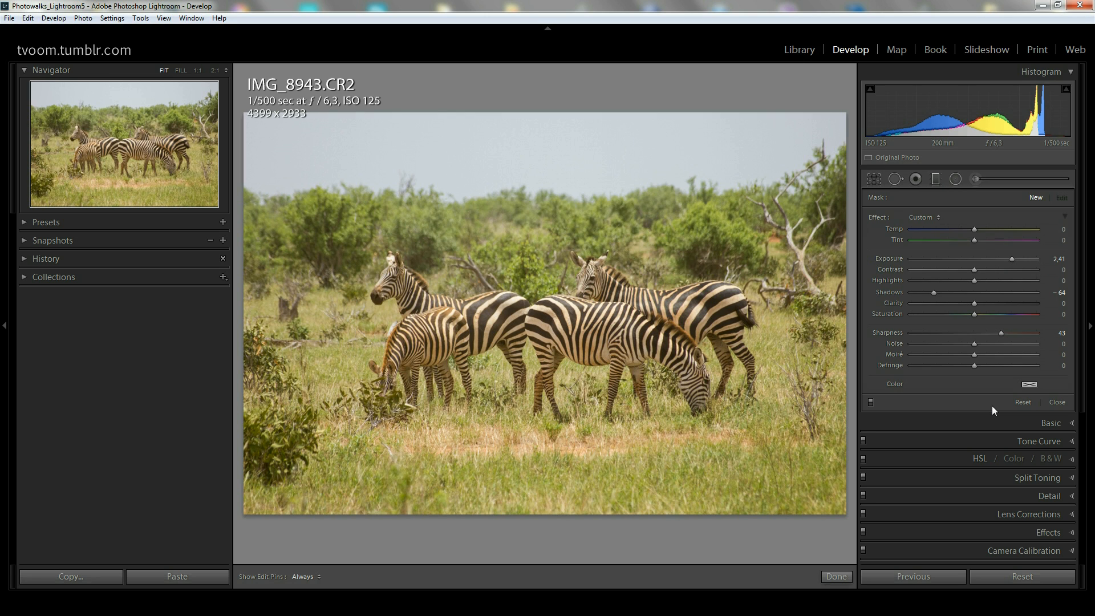
pyautogui.press('alt')
pyautogui.keyDown('alt'); pyautogui.click(877, 217); pyautogui.keyUp('alt')
pyautogui.click(1063, 402)
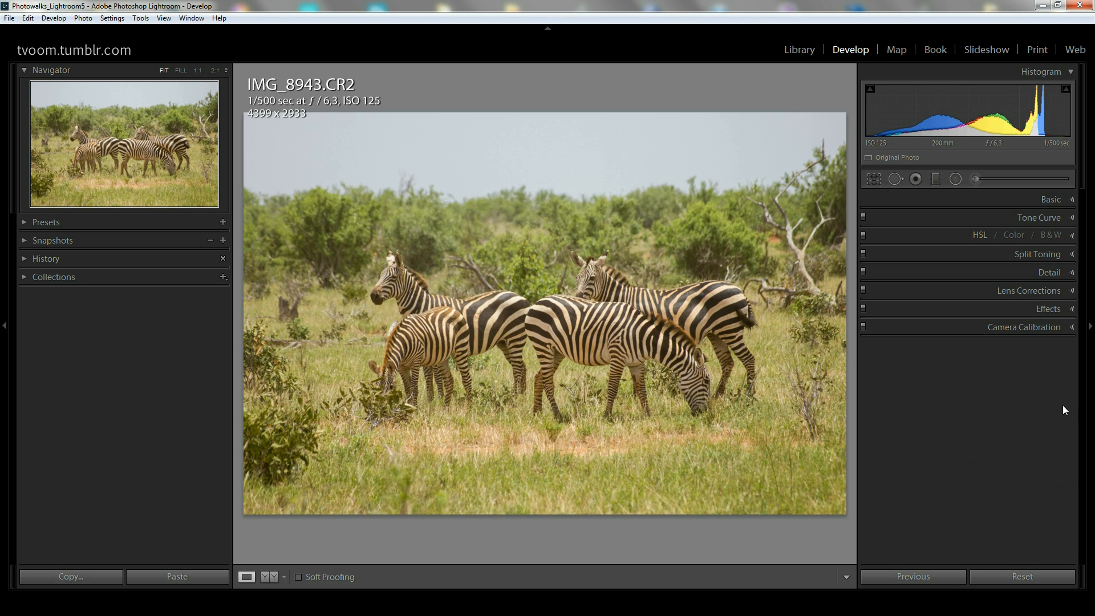
# - Draw a graduated filter from the photo's top edge to the grass below the zebras and set its exposure to -2.15
pyautogui.click(936, 179)
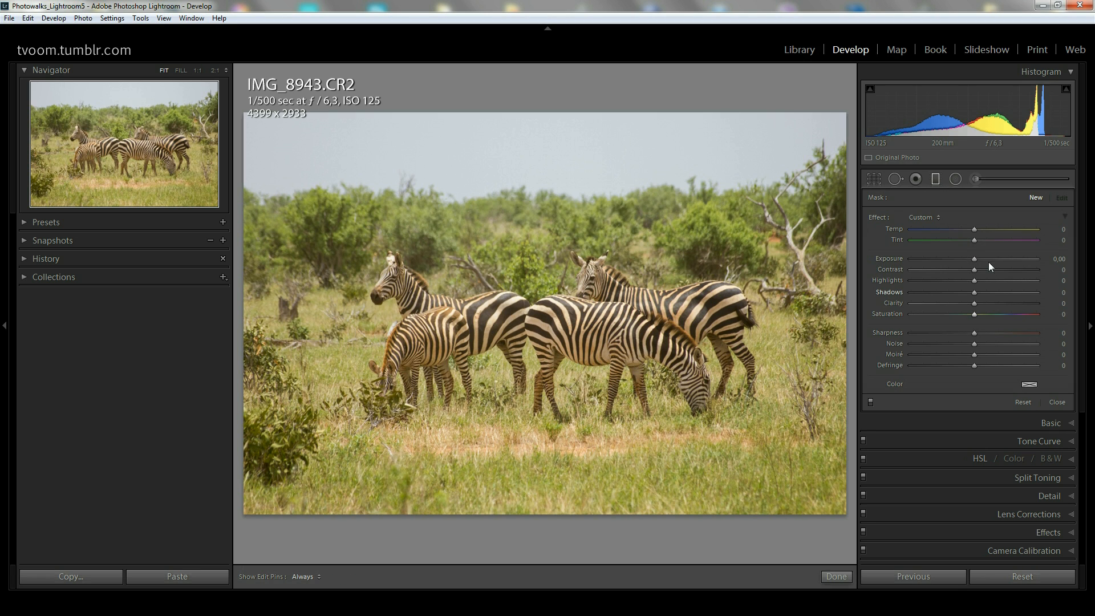
pyautogui.click(935, 179)
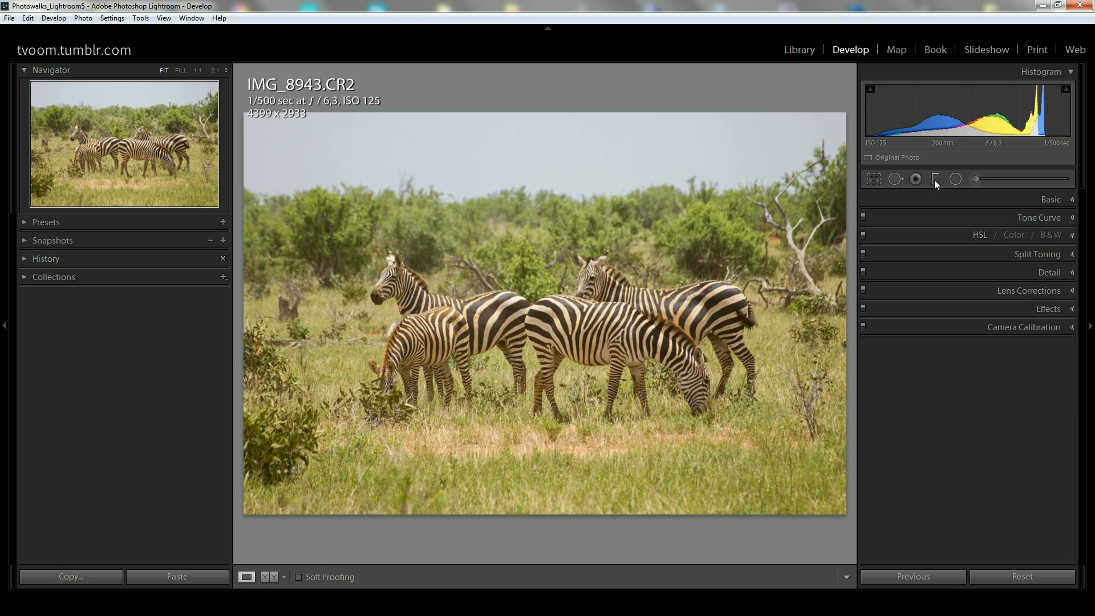
pyautogui.click(934, 180)
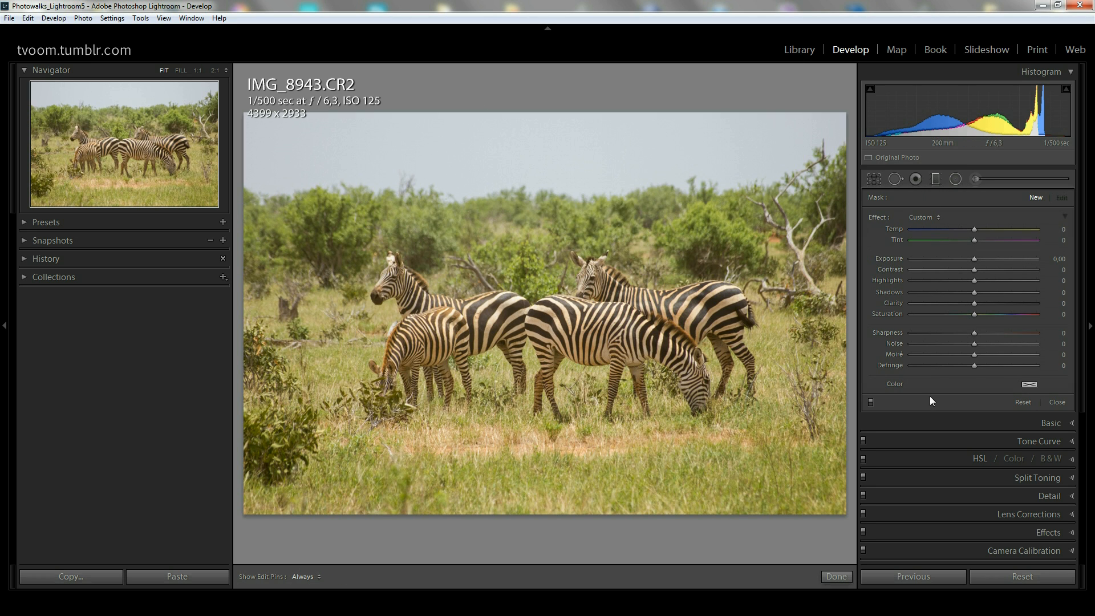
pyautogui.moveTo(537, 103); pyautogui.dragTo(541, 442)
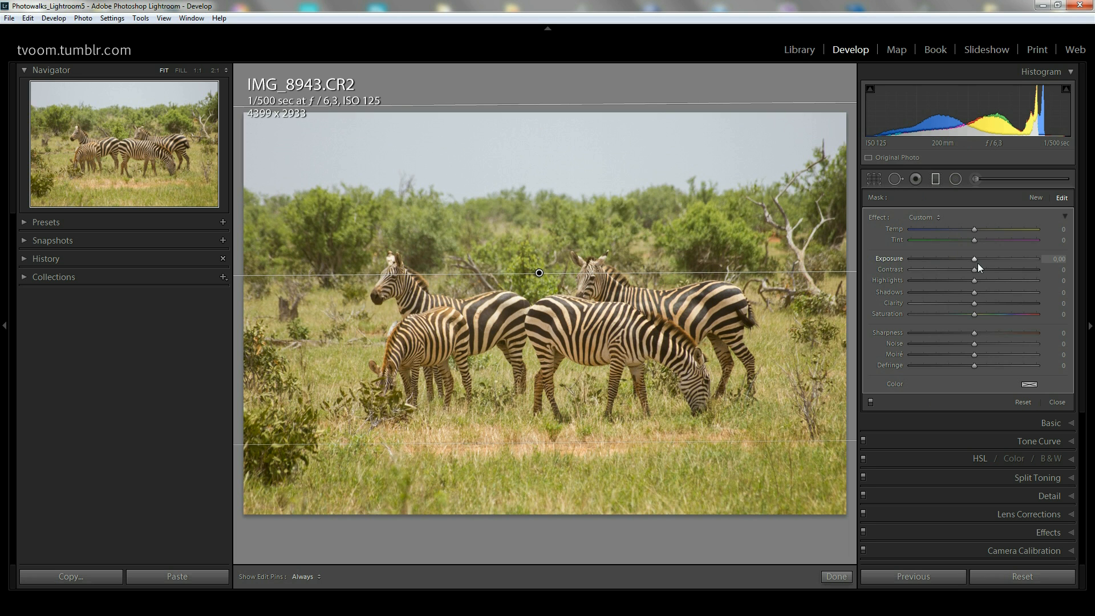
pyautogui.moveTo(972, 258); pyautogui.dragTo(939, 258)
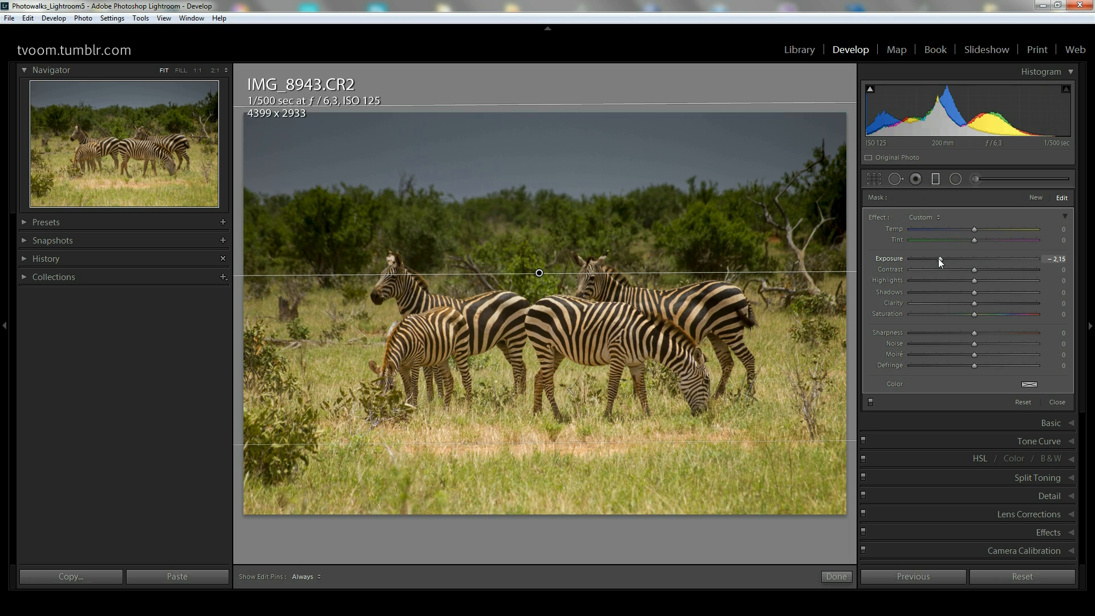
pyautogui.click(1056, 402)
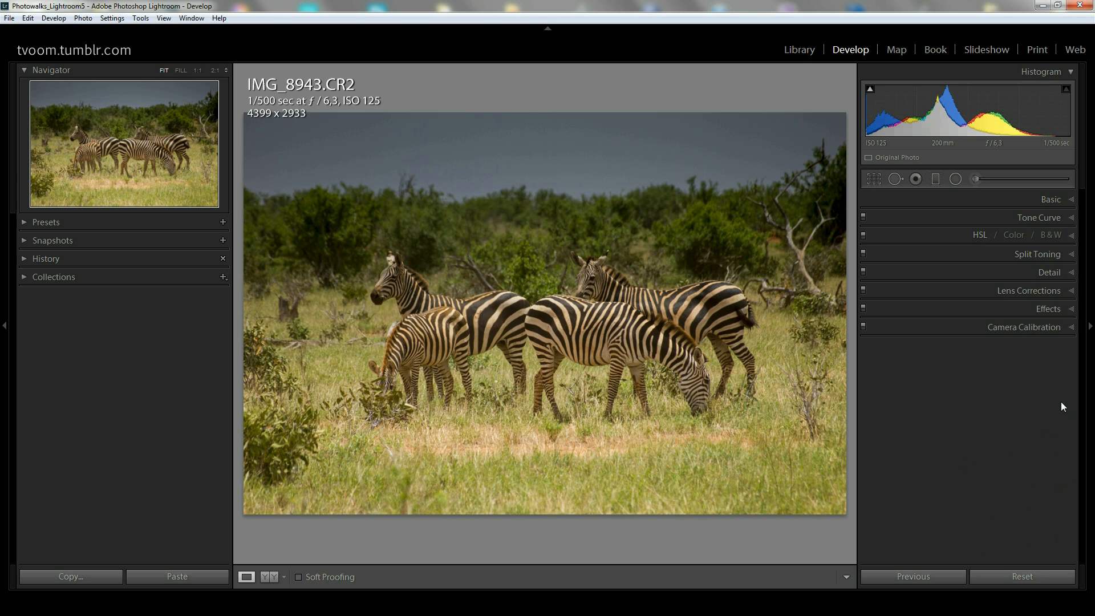
# - Set the exposure for a new graduated filter to -1.39 without drawing one, and close the tool
pyautogui.click(937, 179)
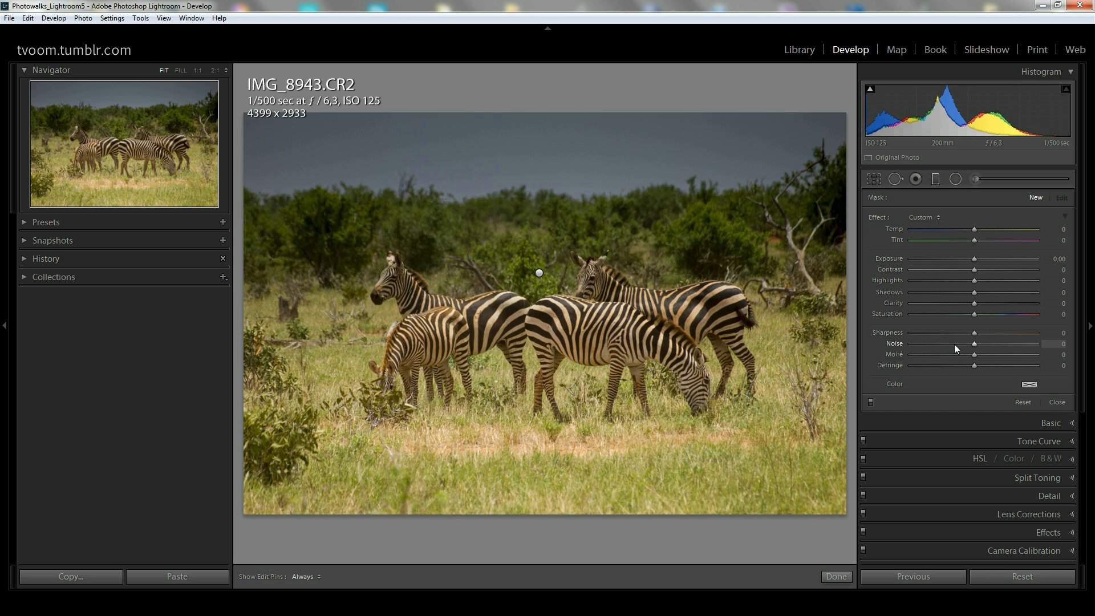
pyautogui.click(1056, 402)
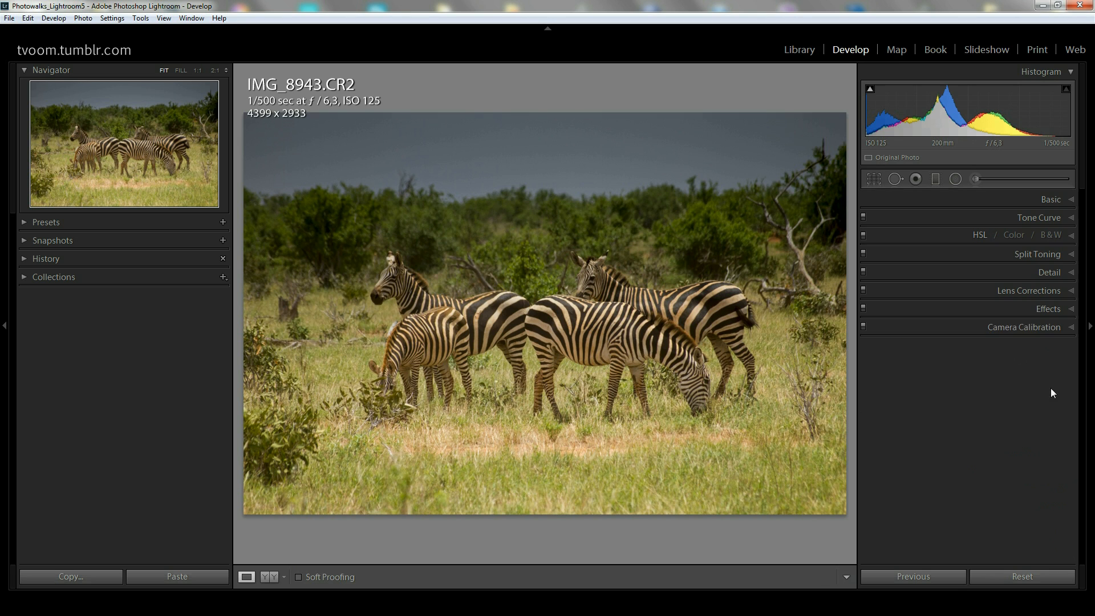
pyautogui.click(935, 179)
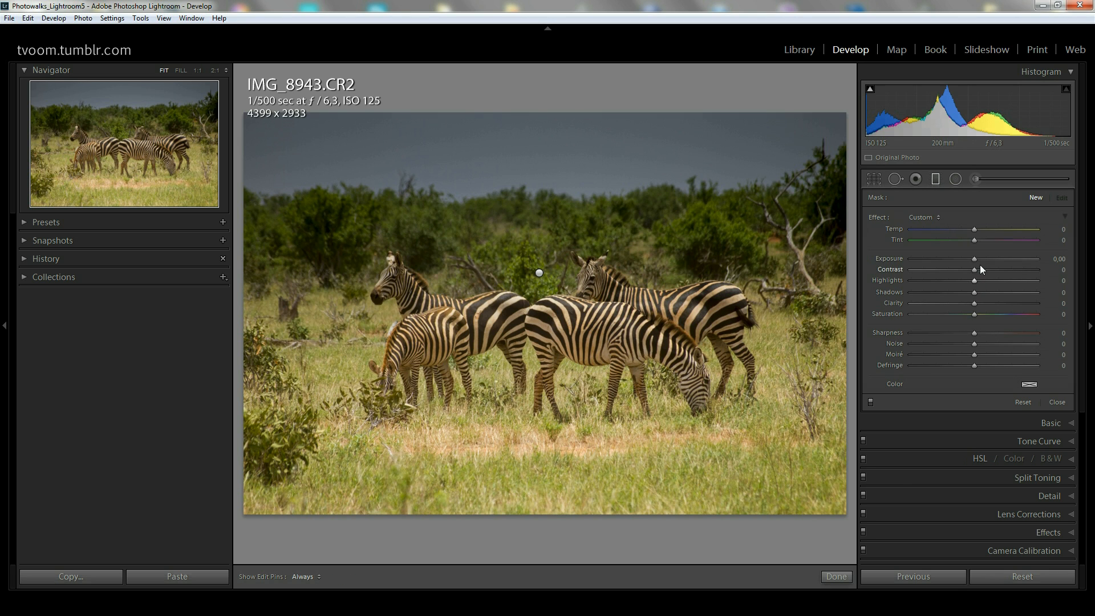
pyautogui.moveTo(972, 258); pyautogui.dragTo(950, 259)
pyautogui.click(1058, 402)
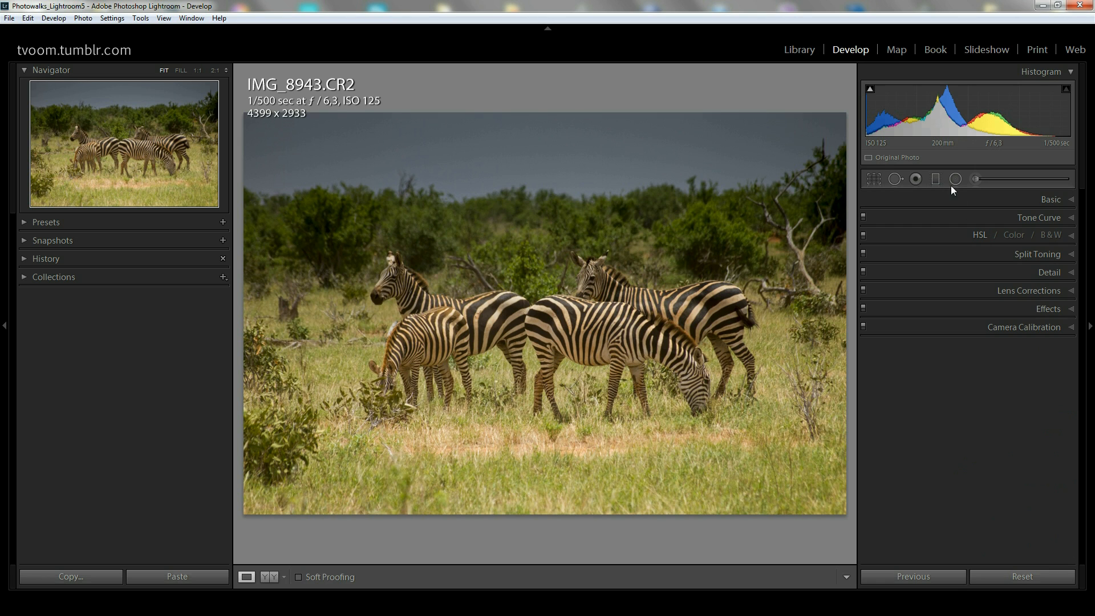
# - Restore the new graduated filter's effect settings to their defaults and close the tool
pyautogui.click(935, 179)
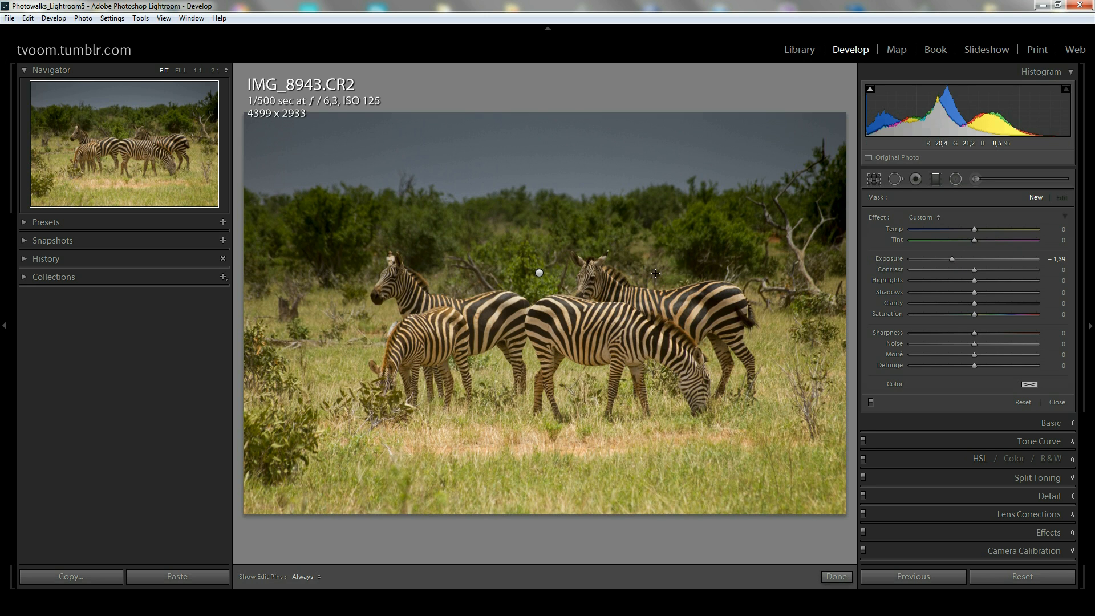
pyautogui.doubleClick(879, 217)
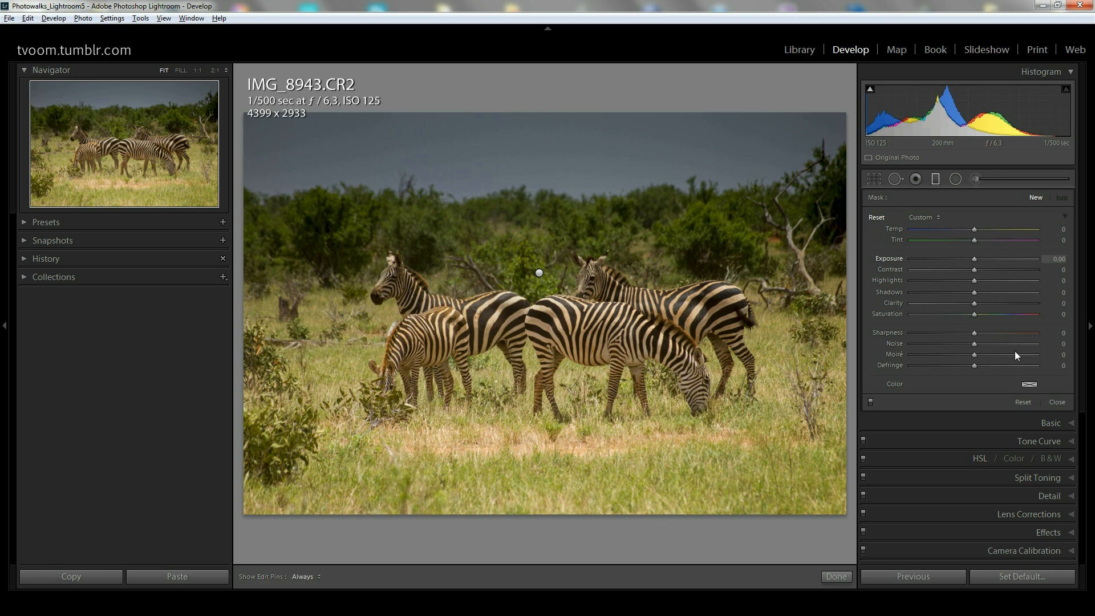
pyautogui.click(1056, 402)
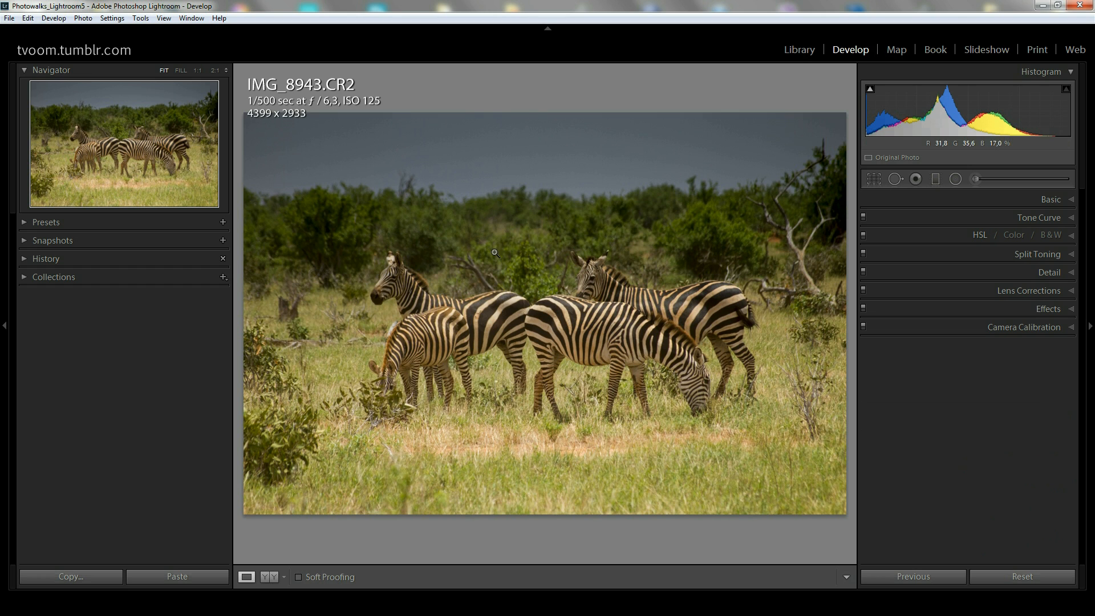
# - Select the existing graduated filter by its pin and delete it from the photo
pyautogui.click(935, 179)
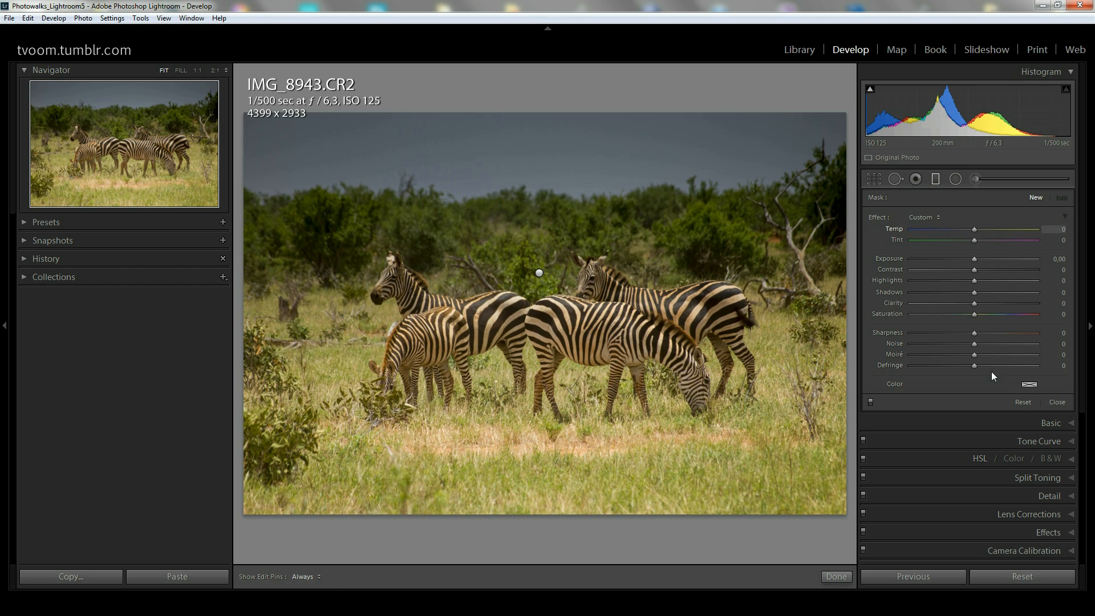
pyautogui.click(539, 274)
pyautogui.press('Delete')
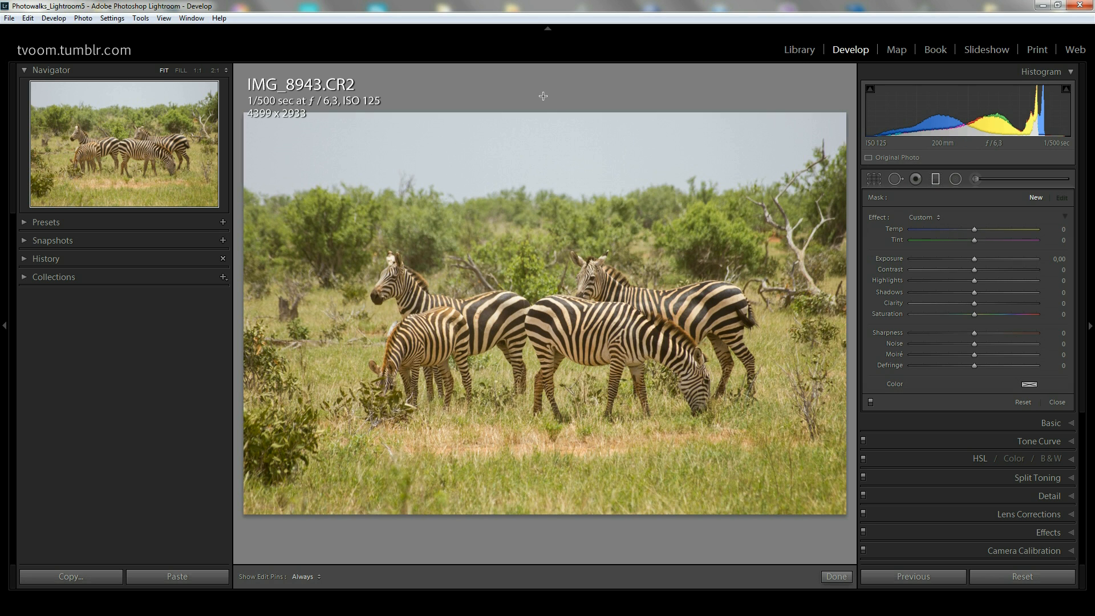
# - Draw a graduated filter from the photo's top edge down into the foreground grass and lower its exposure to -4.00
pyautogui.moveTo(542, 112); pyautogui.dragTo(543, 476)
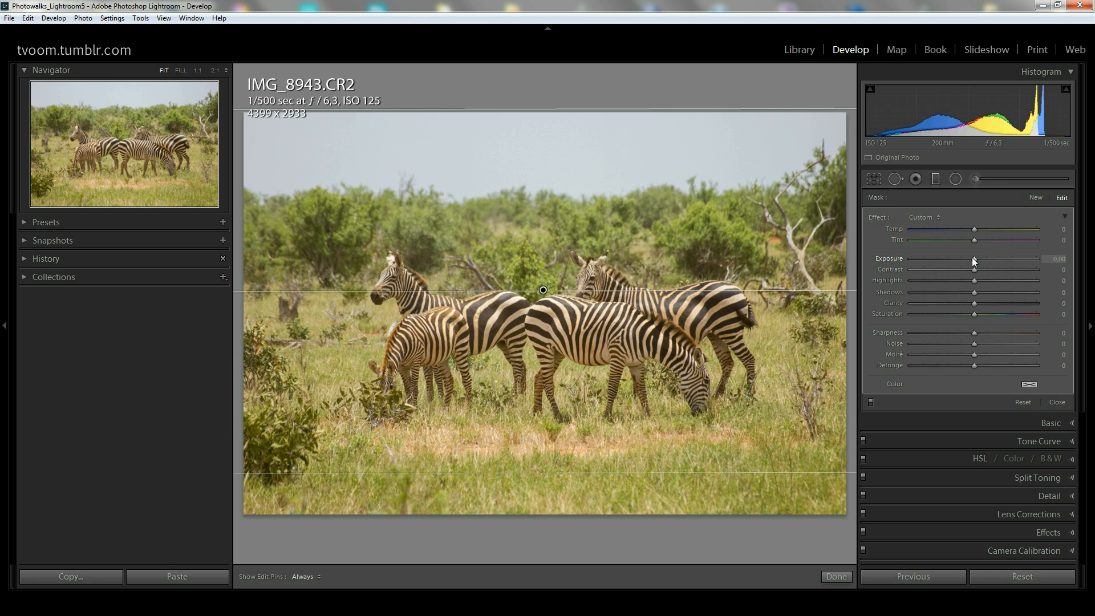
pyautogui.moveTo(972, 258); pyautogui.dragTo(958, 260)
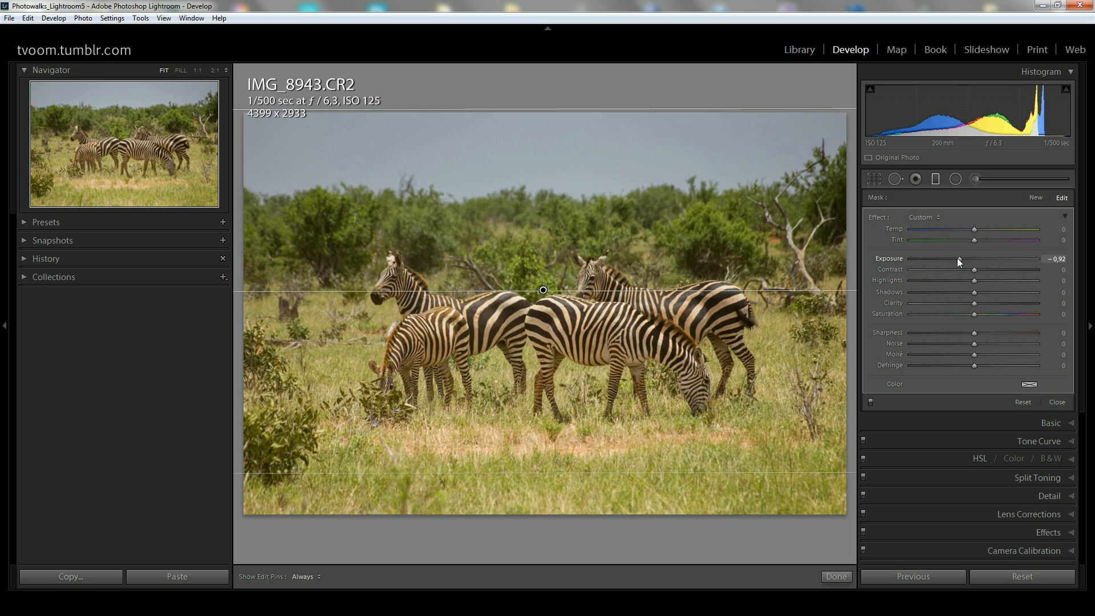
pyautogui.moveTo(955, 259); pyautogui.dragTo(905, 261)
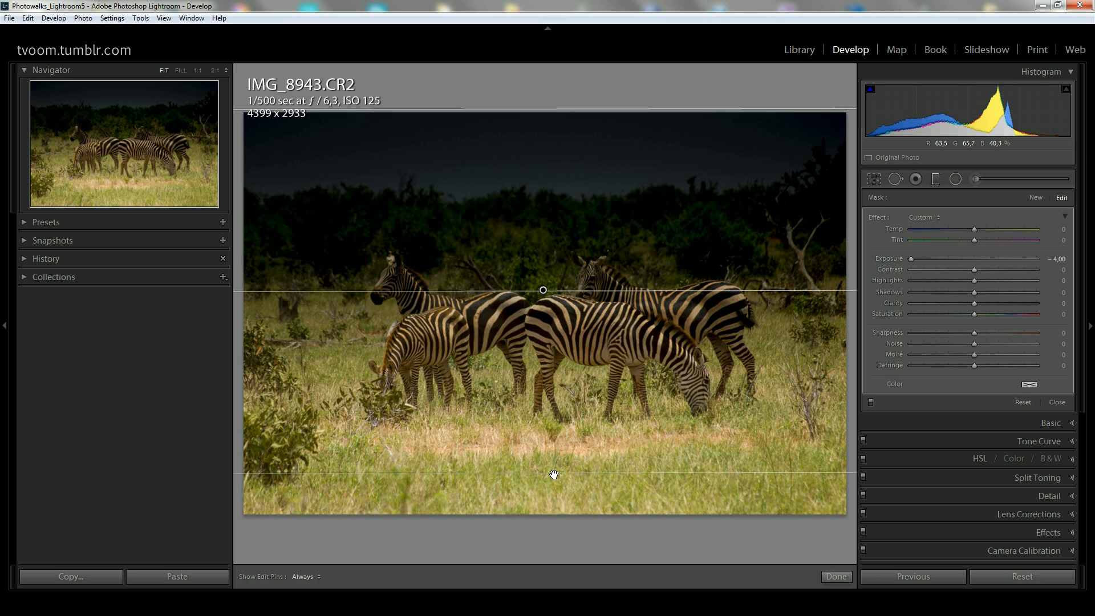
# - Set the filter's exposure to -1.18 and move its lower boundary up to the zebras' backs
pyautogui.moveTo(554, 473); pyautogui.dragTo(555, 589)
pyautogui.moveTo(555, 589); pyautogui.dragTo(553, 493)
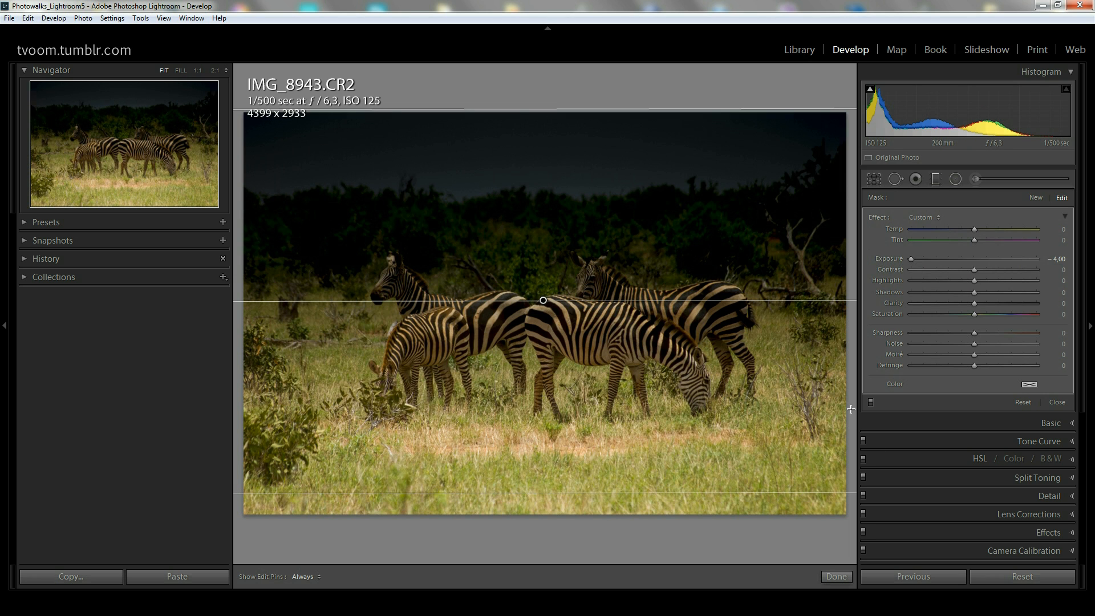
pyautogui.moveTo(912, 259); pyautogui.dragTo(955, 259)
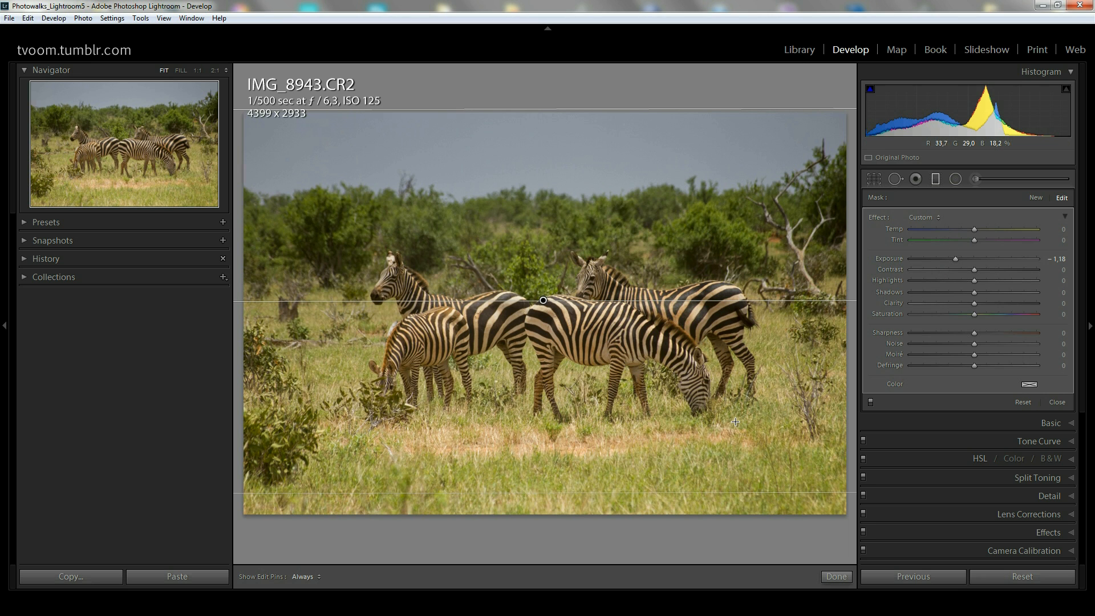
pyautogui.moveTo(735, 493); pyautogui.dragTo(740, 306)
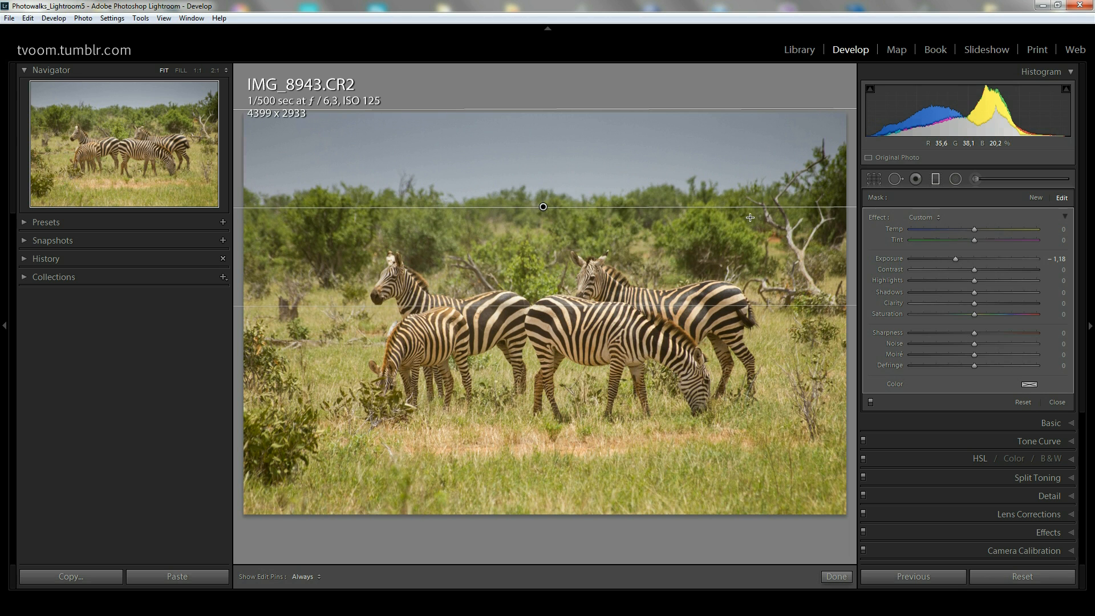
# - Tint the graduated filter blue with hue 243 and saturation 70, and finish editing the filter
pyautogui.click(1029, 384)
pyautogui.click(936, 404)
pyautogui.moveTo(938, 385); pyautogui.dragTo(936, 395)
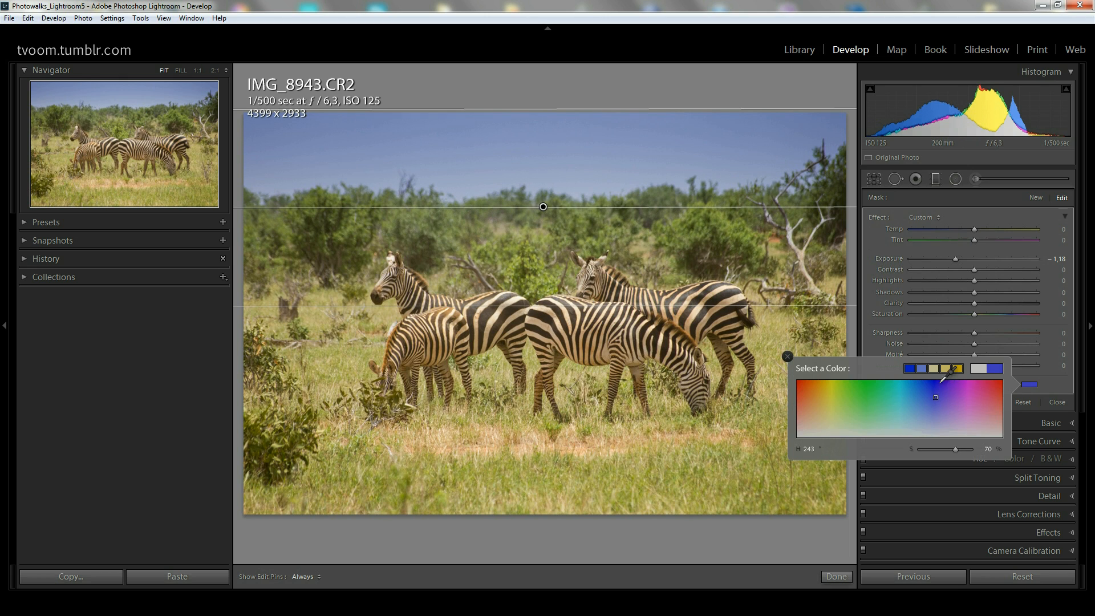
pyautogui.click(788, 357)
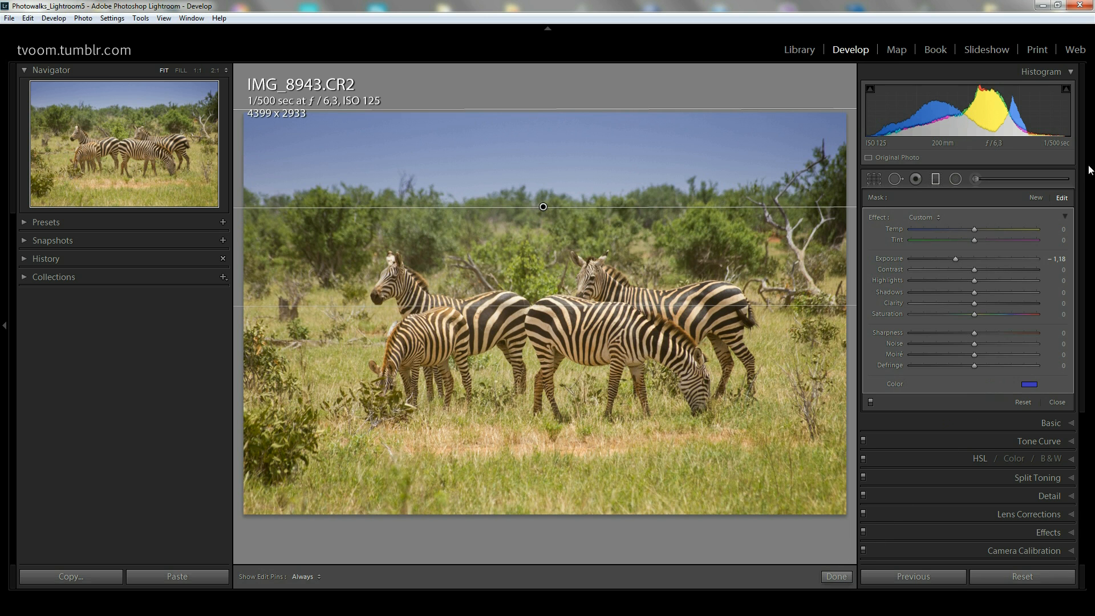
pyautogui.click(833, 576)
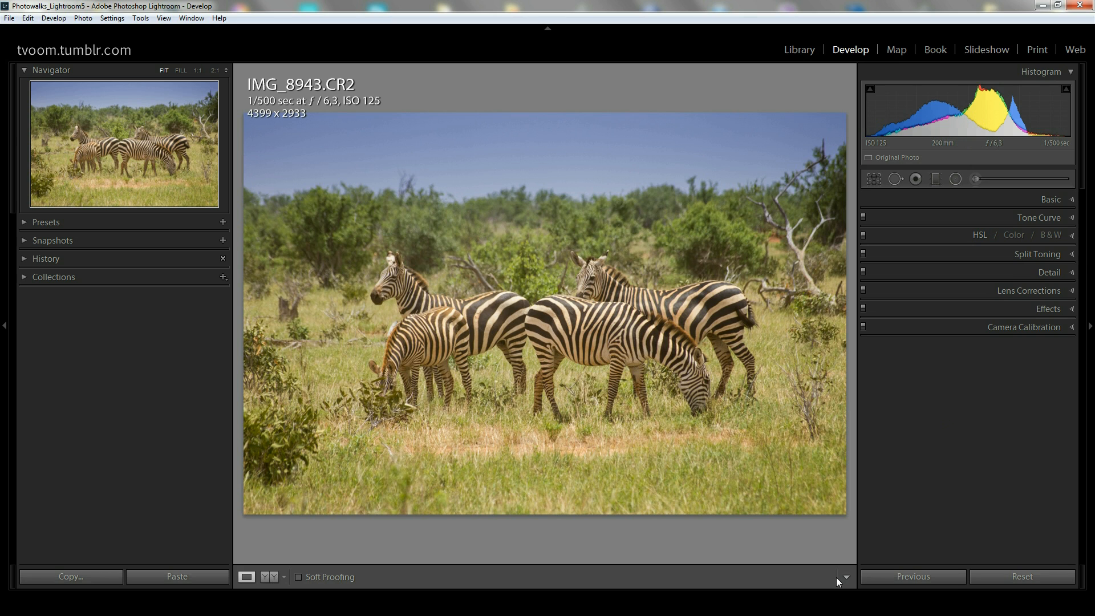
# - Reopen the sky's graduated filter for editing and raise its shadows to 54
pyautogui.click(935, 180)
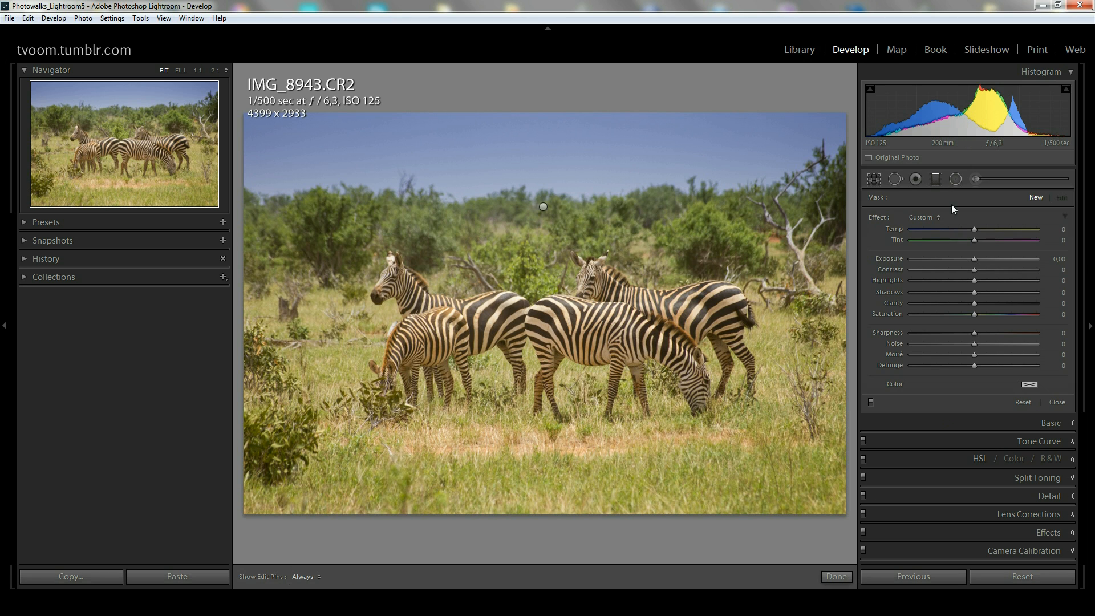
pyautogui.click(544, 208)
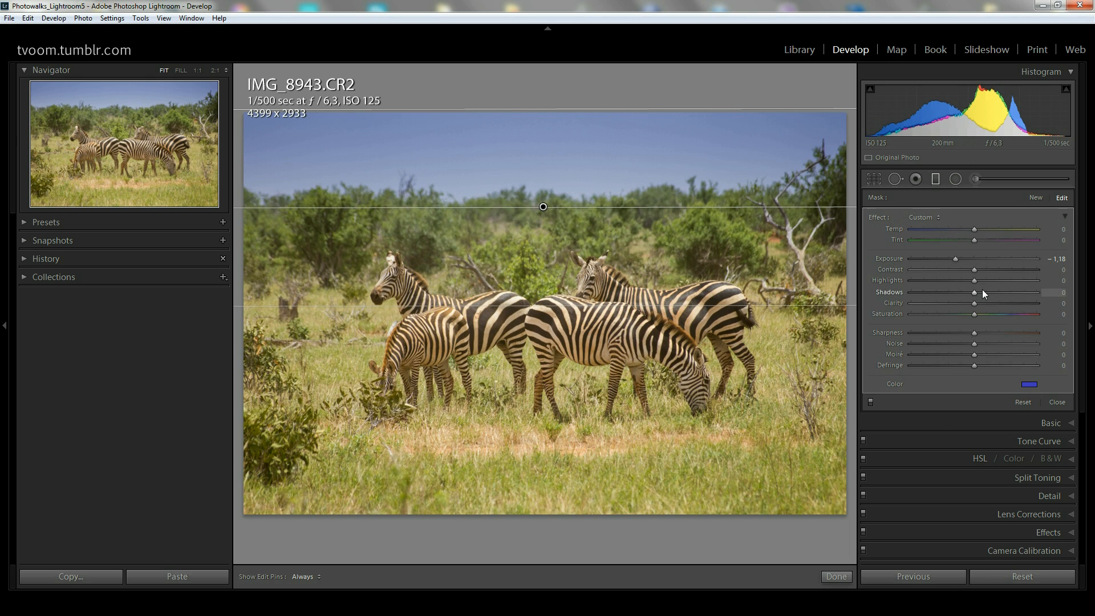
pyautogui.moveTo(973, 292); pyautogui.dragTo(1007, 293)
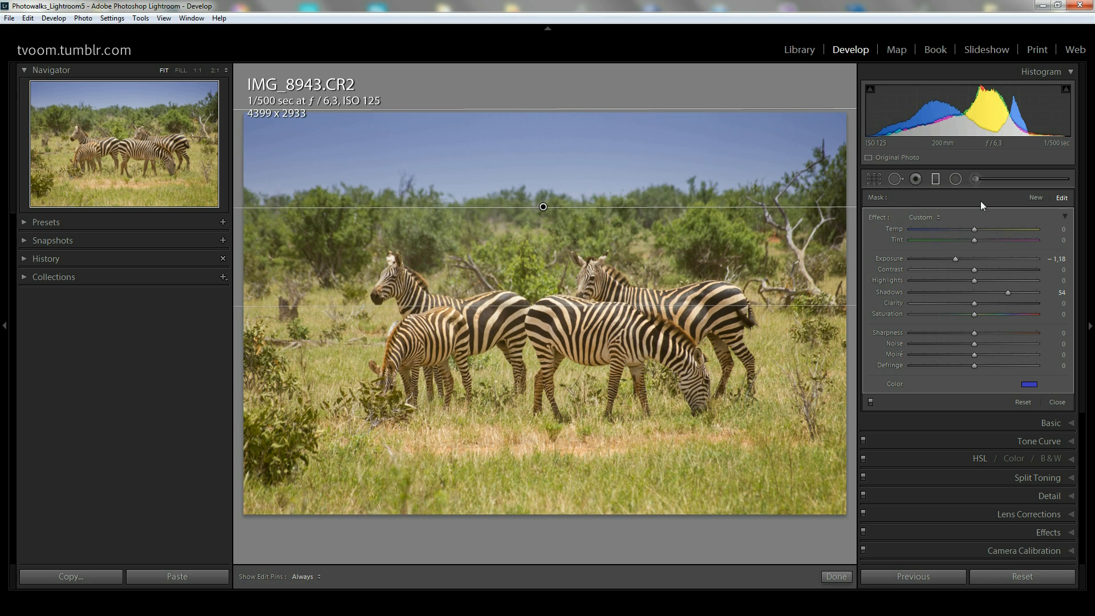
# - Draw a new graduated filter from below the photo up to the zebras' legs and set its exposure to -1.07
pyautogui.click(1035, 198)
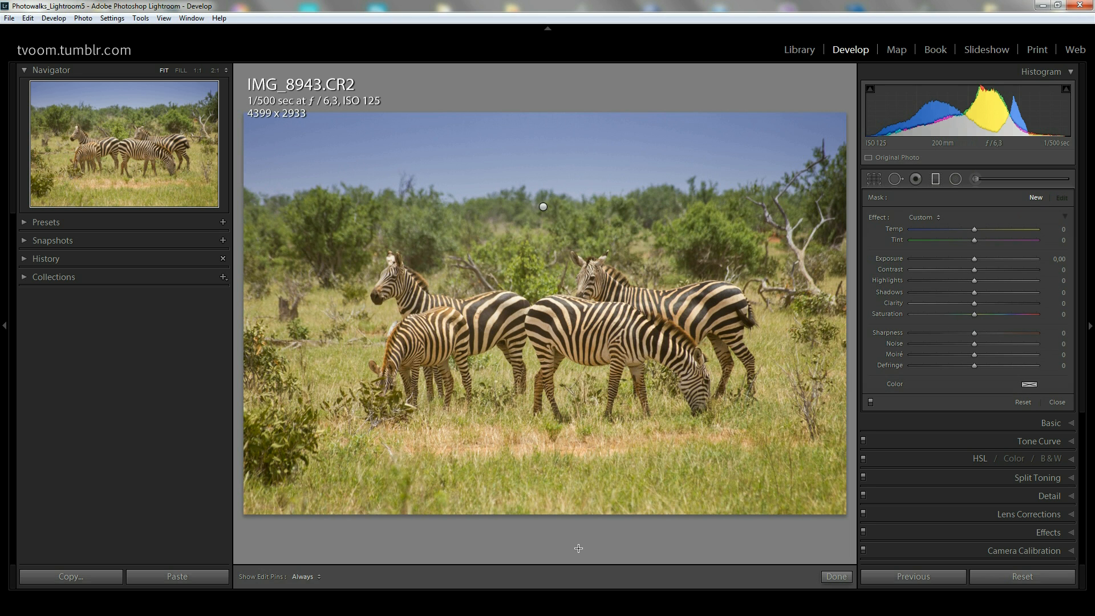
pyautogui.moveTo(587, 529); pyautogui.dragTo(583, 375)
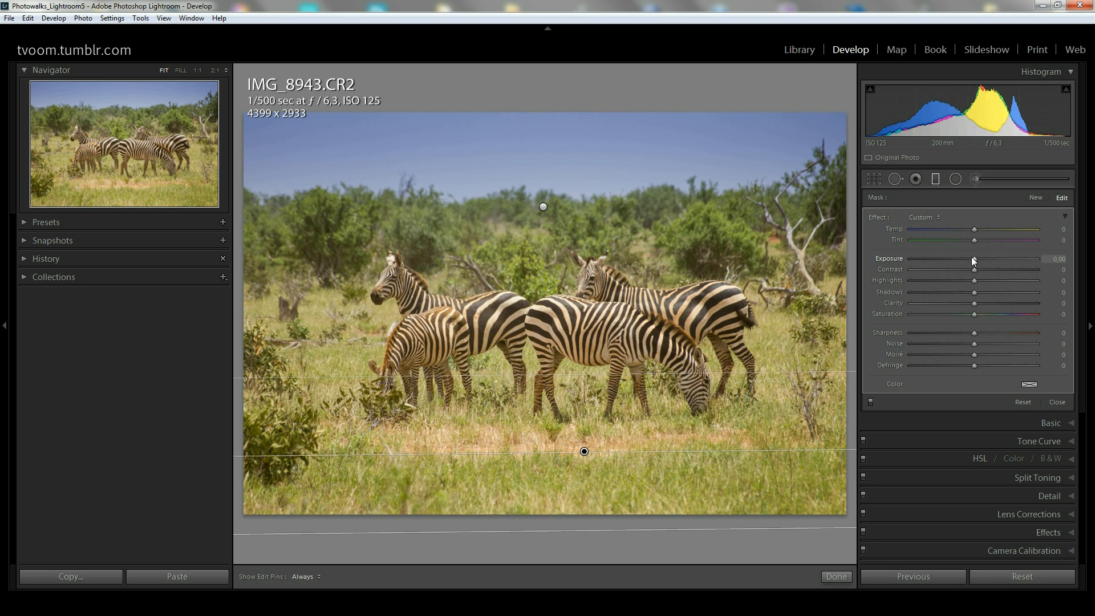
pyautogui.moveTo(972, 258); pyautogui.dragTo(954, 259)
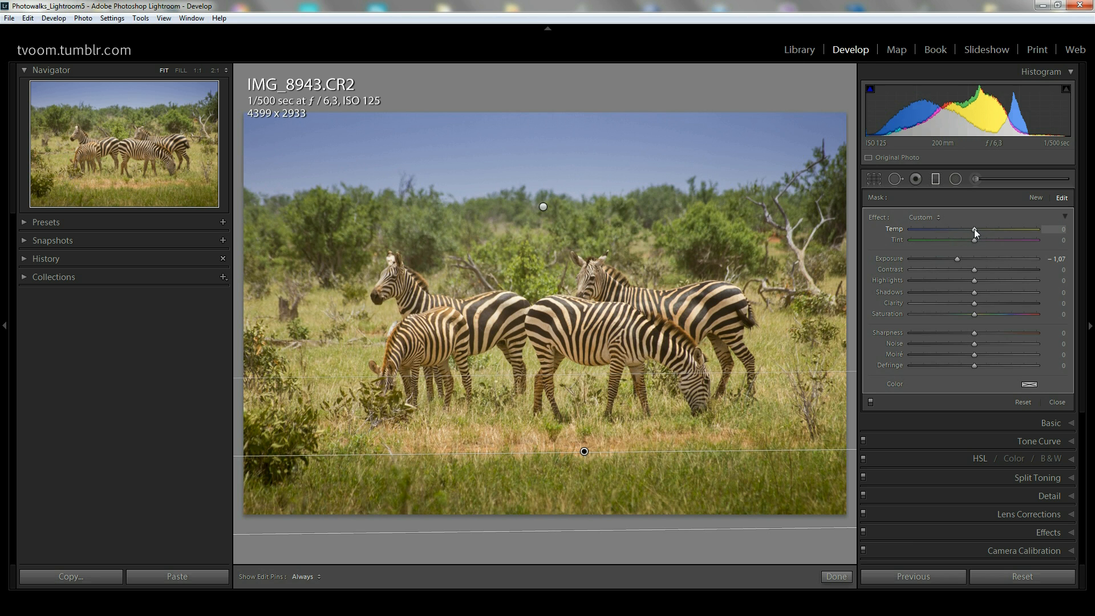
# - Set the foreground filter to temp 27, tint -15, exposure -1.10, contrast 28, highlights 57, shadows -15, clarity 29, saturation -6 and sharpness 22
pyautogui.click(1070, 423)
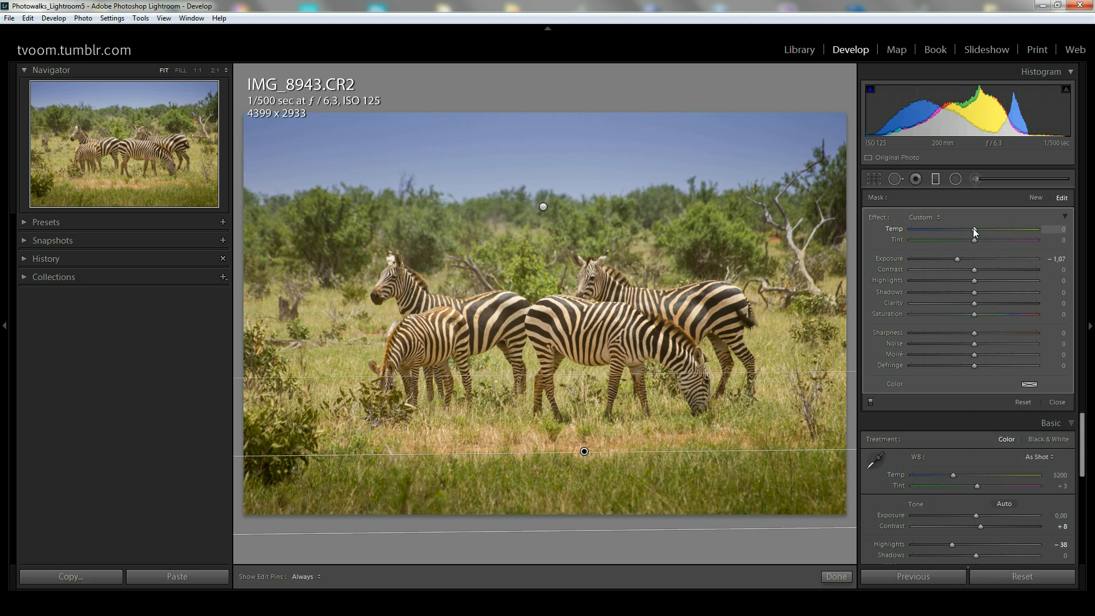
pyautogui.moveTo(976, 229); pyautogui.dragTo(990, 228)
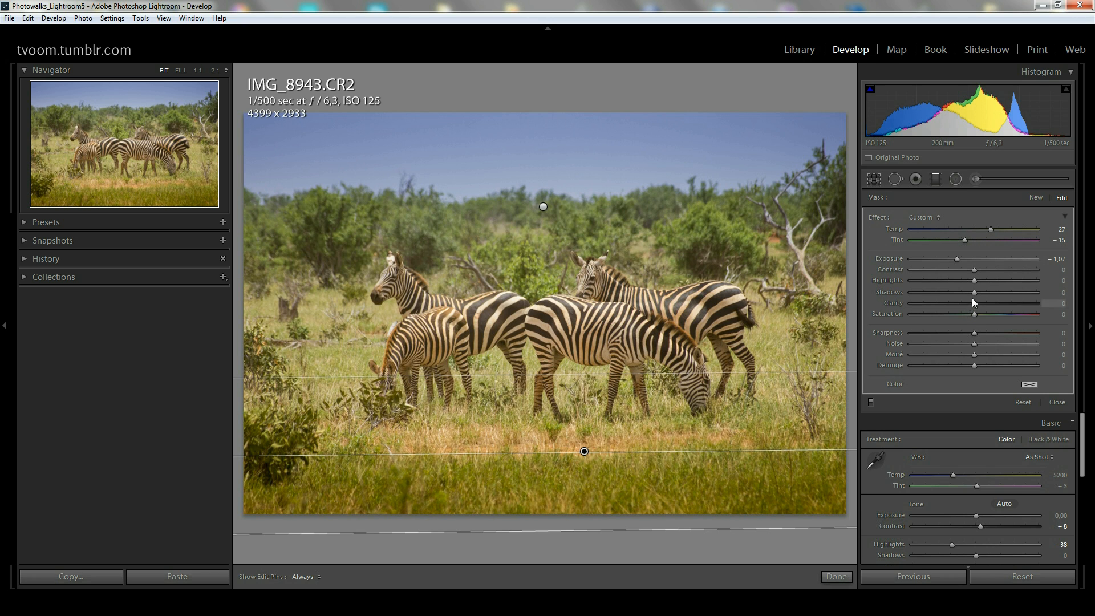
pyautogui.moveTo(956, 259); pyautogui.dragTo(954, 259)
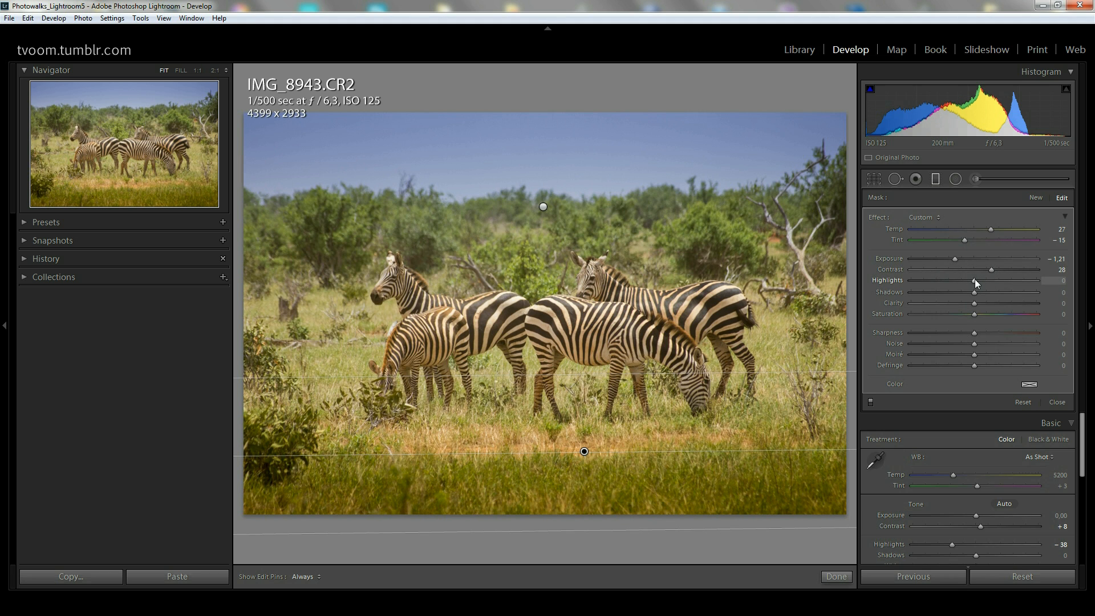
pyautogui.moveTo(974, 280); pyautogui.dragTo(944, 313)
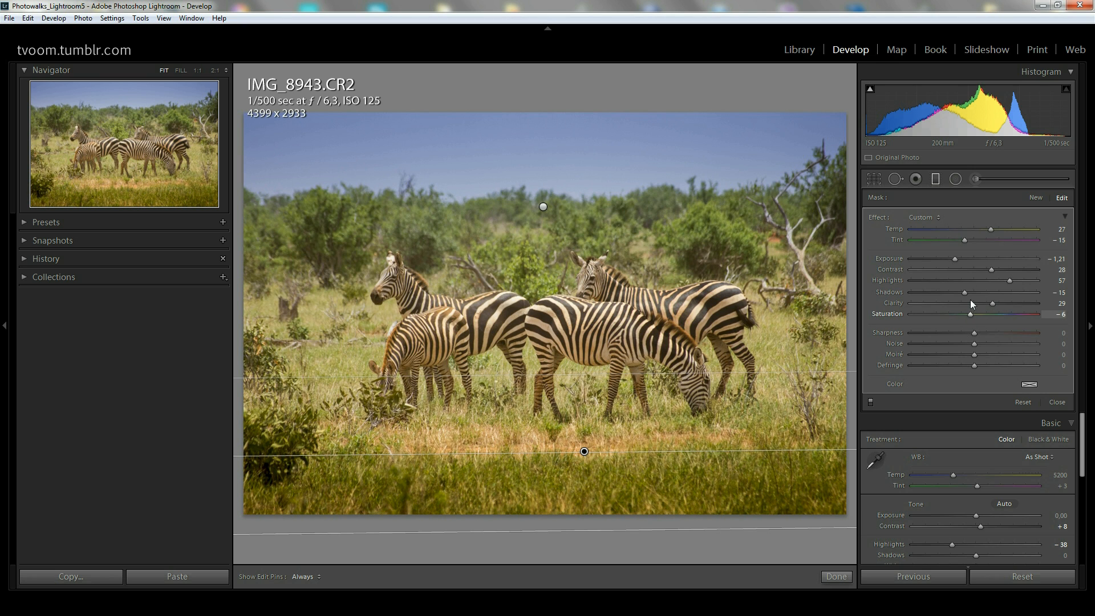
pyautogui.moveTo(956, 258); pyautogui.dragTo(957, 258)
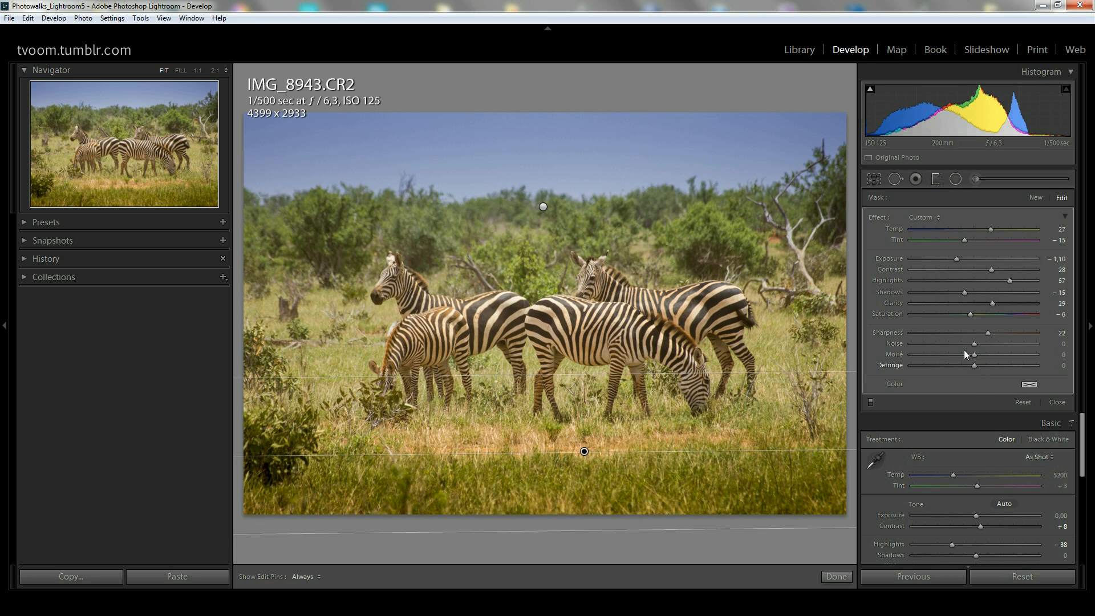
# - Add graduated filters inward from the photo's left and right edges, both with exposure -0.56 and shadows 76, and finish editing them
pyautogui.click(1035, 197)
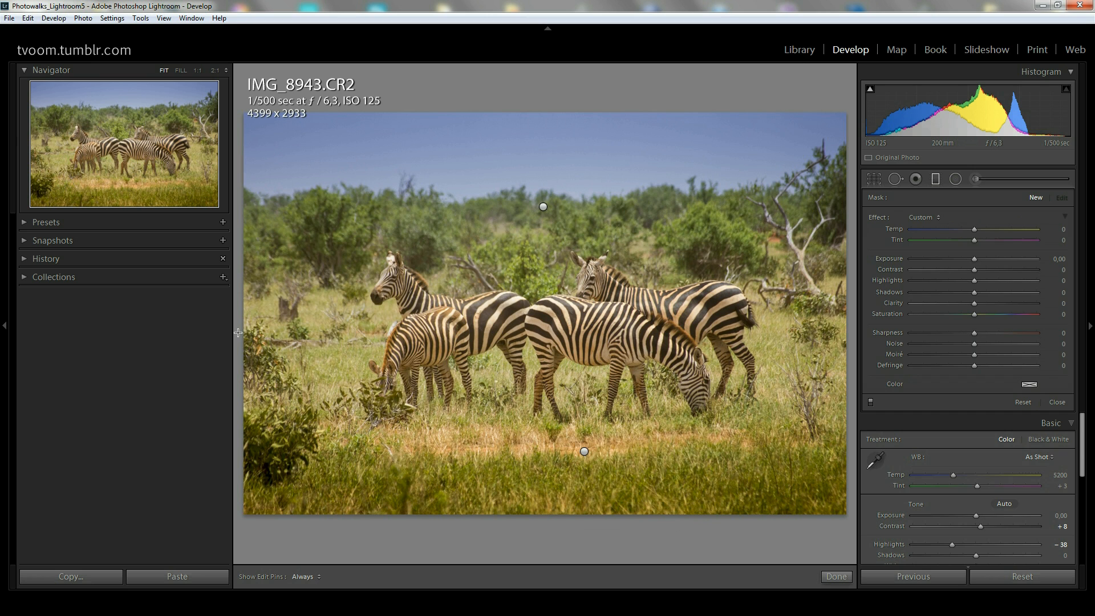
pyautogui.moveTo(245, 332); pyautogui.dragTo(335, 322)
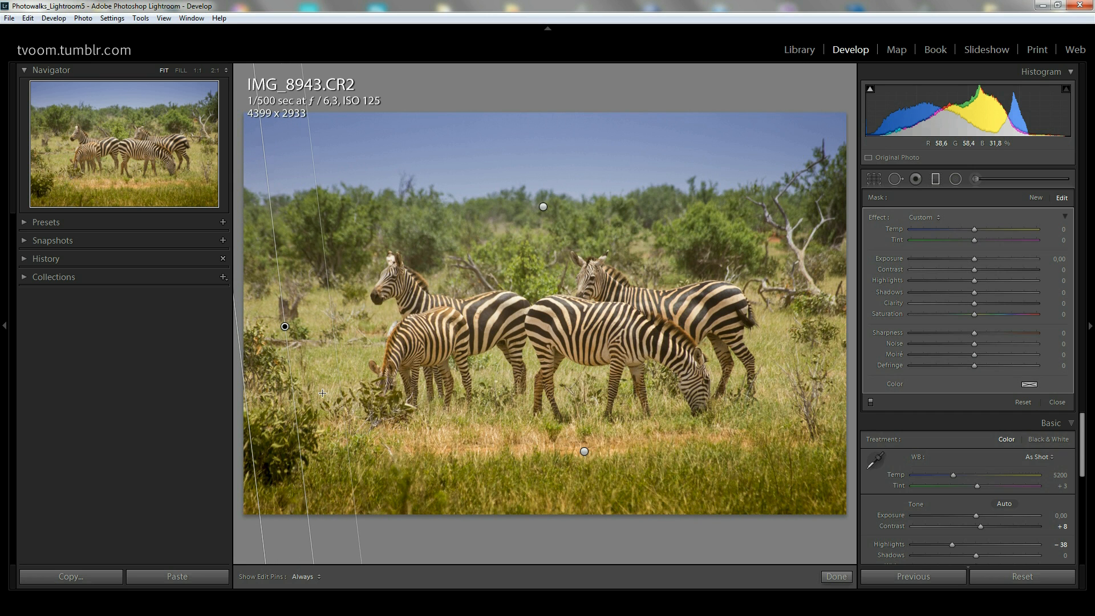
pyautogui.moveTo(974, 259); pyautogui.dragTo(965, 259)
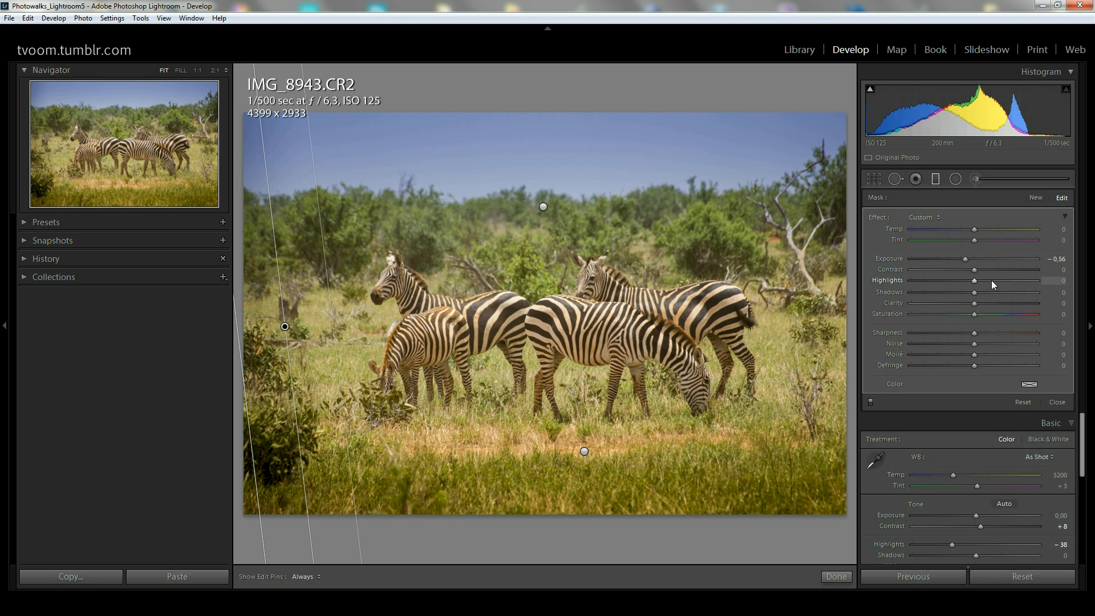
pyautogui.moveTo(974, 292); pyautogui.dragTo(1025, 292)
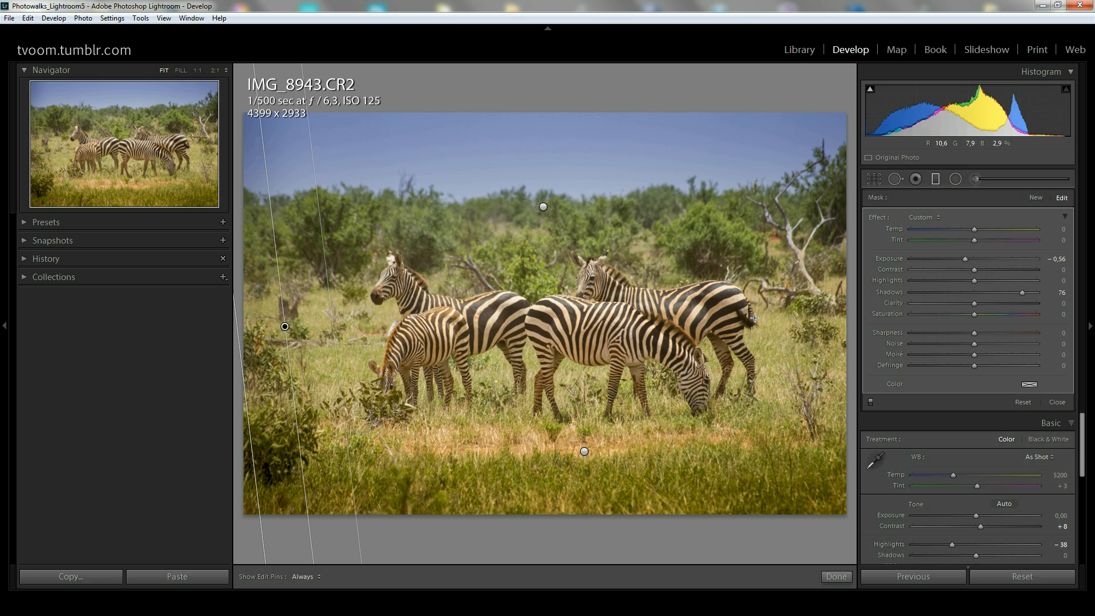
pyautogui.moveTo(853, 328); pyautogui.dragTo(748, 323)
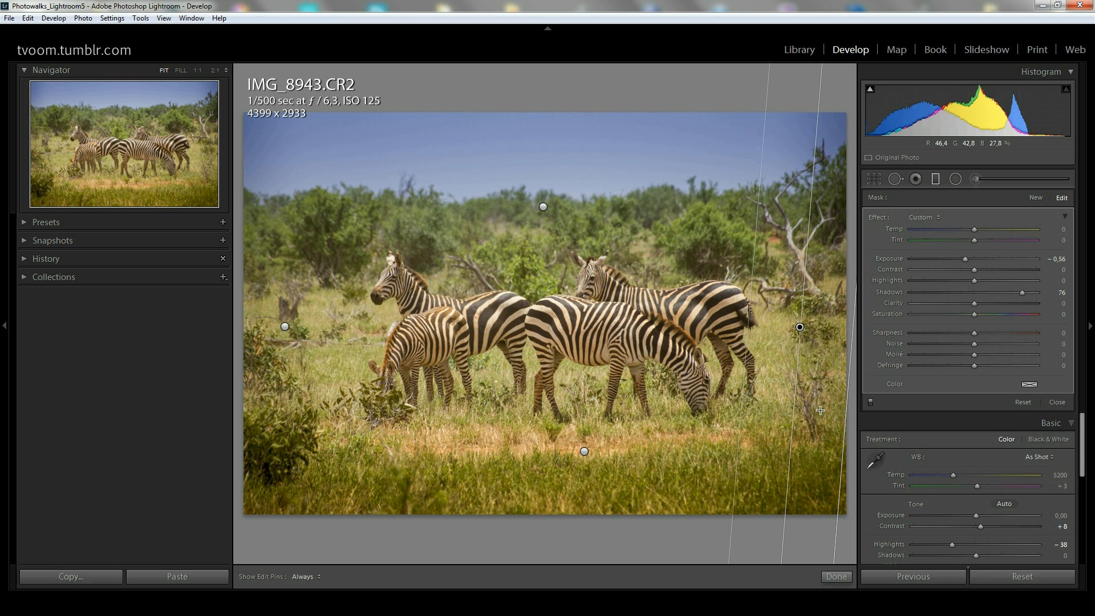
pyautogui.click(836, 576)
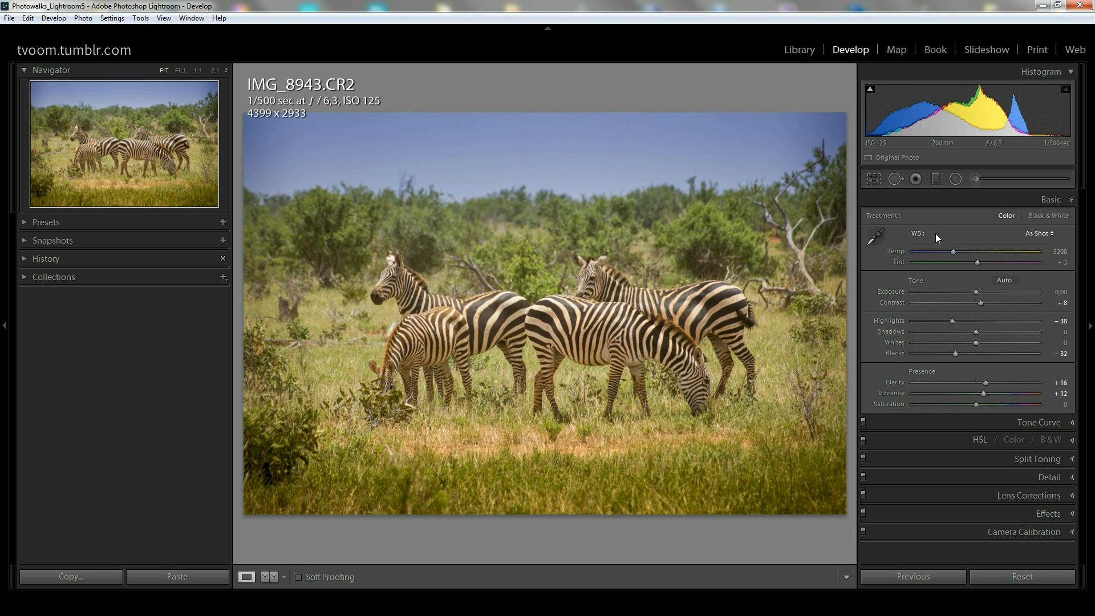
# - Draw a large oval radial filter around the zebras and lower its exposure to -4.00
pyautogui.click(956, 180)
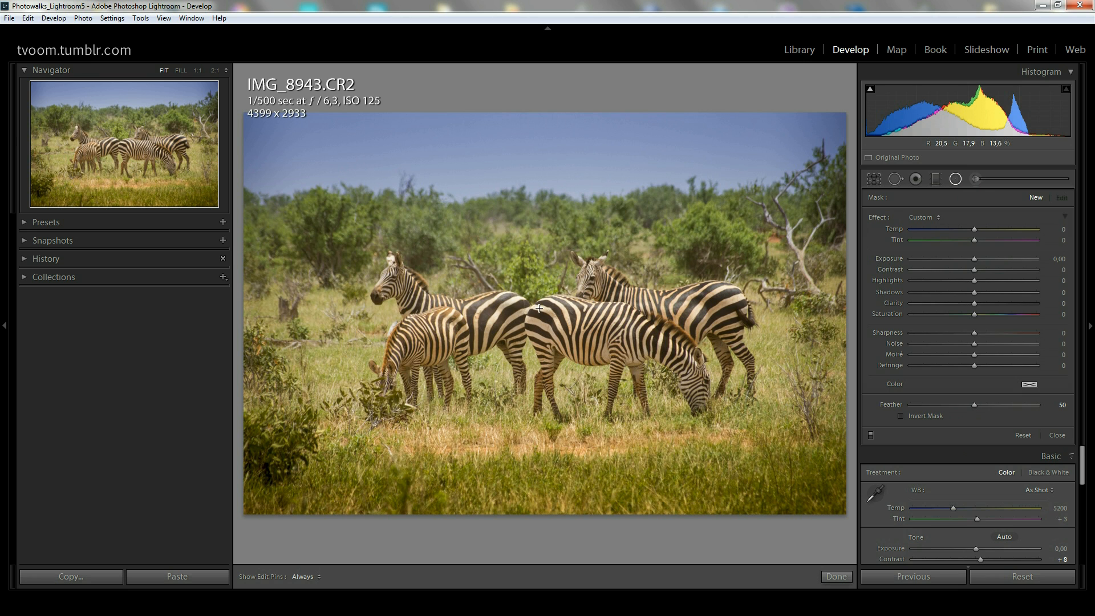
pyautogui.moveTo(532, 304); pyautogui.dragTo(788, 500)
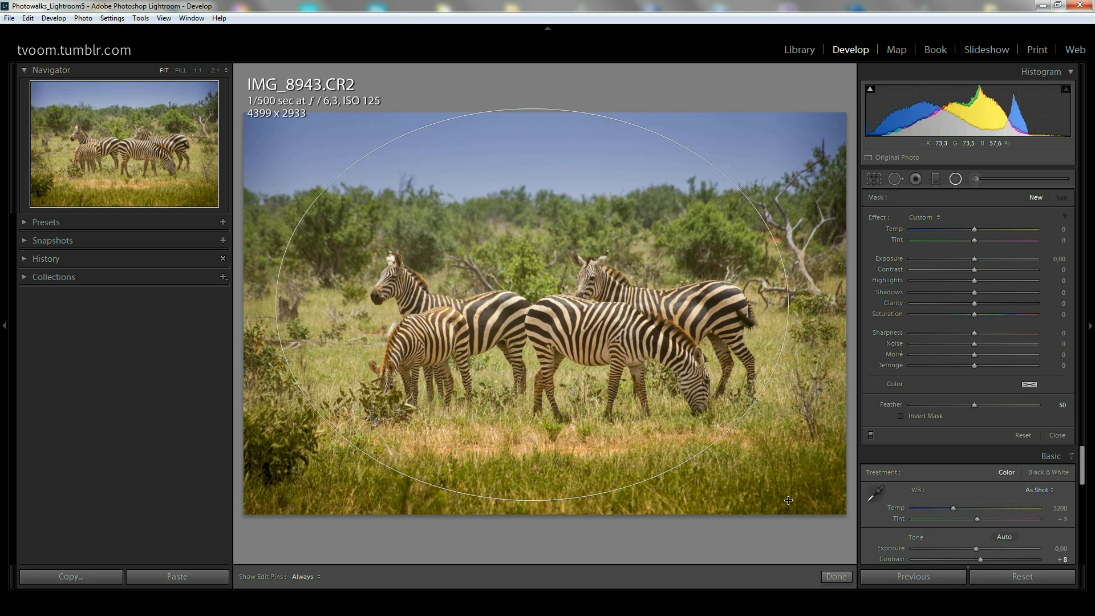
pyautogui.moveTo(541, 309); pyautogui.dragTo(545, 309)
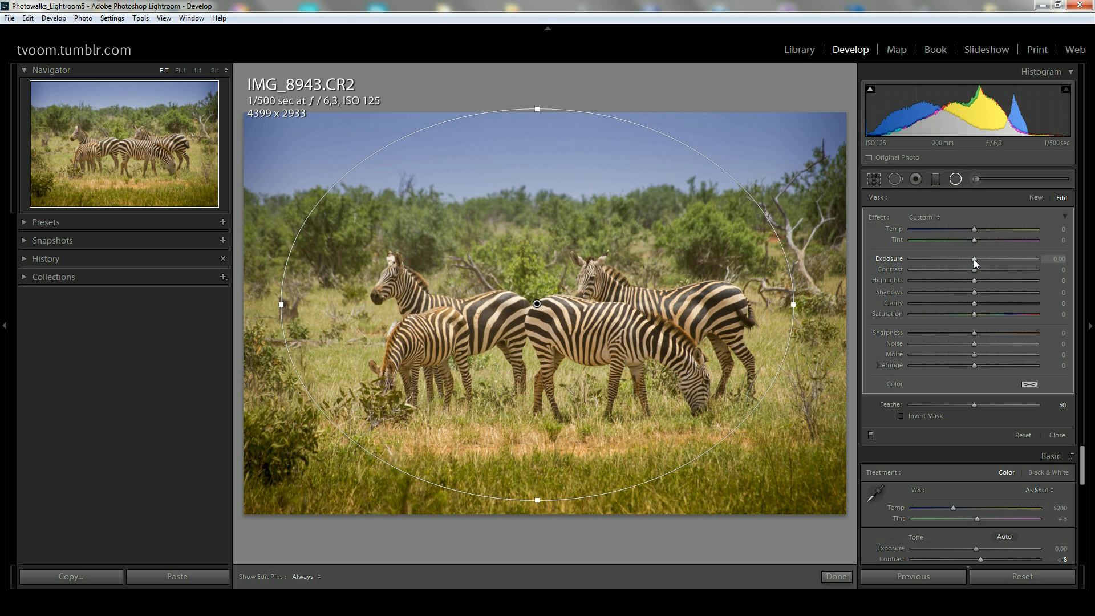
pyautogui.moveTo(974, 259); pyautogui.dragTo(896, 259)
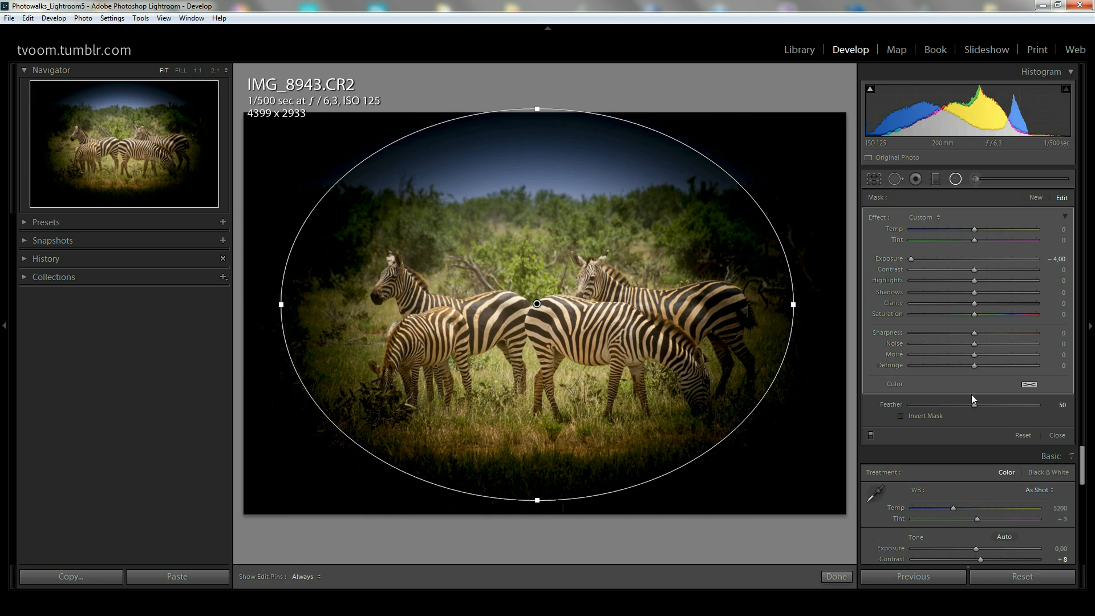
# - Set the radial filter's feather to 100 and exposure to -0.45, and move its center slightly down and right
pyautogui.moveTo(949, 404); pyautogui.dragTo(900, 405)
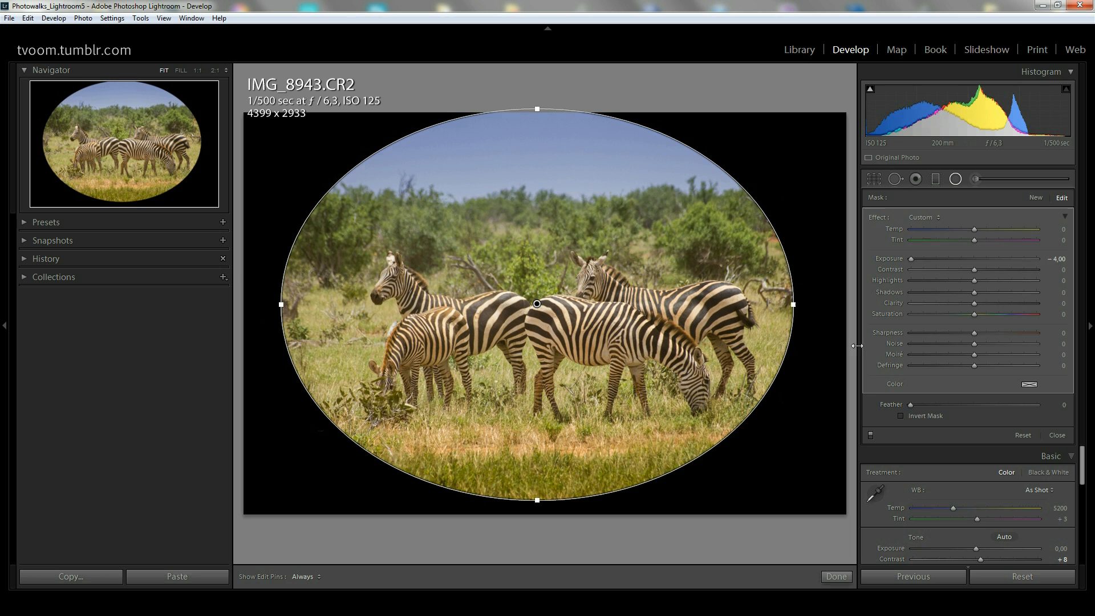
pyautogui.moveTo(910, 404); pyautogui.dragTo(1039, 406)
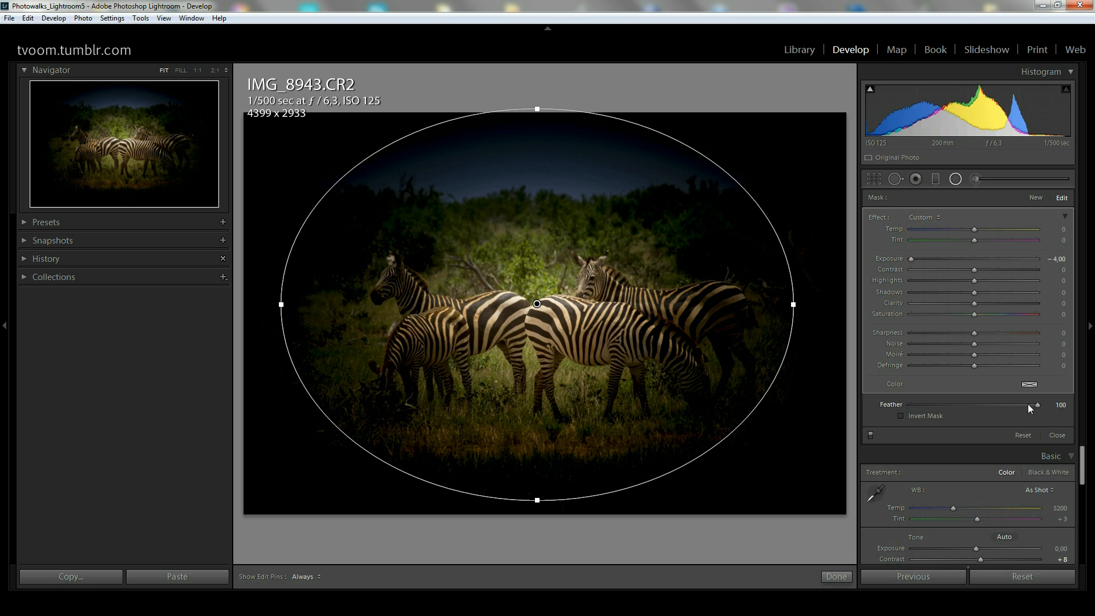
pyautogui.moveTo(911, 259); pyautogui.dragTo(963, 262)
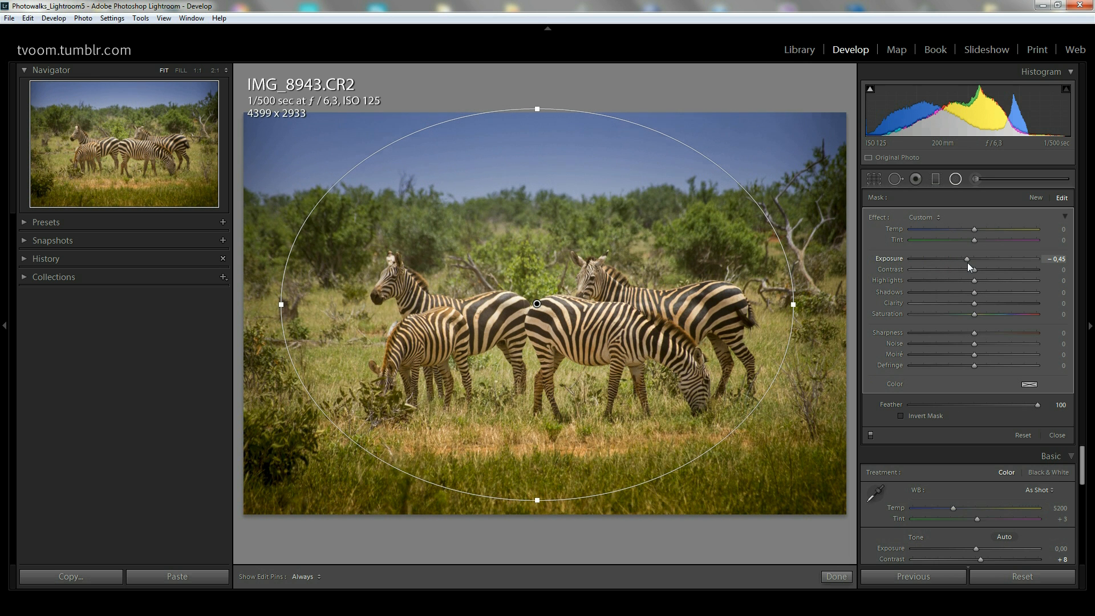
pyautogui.moveTo(617, 315); pyautogui.dragTo(621, 320)
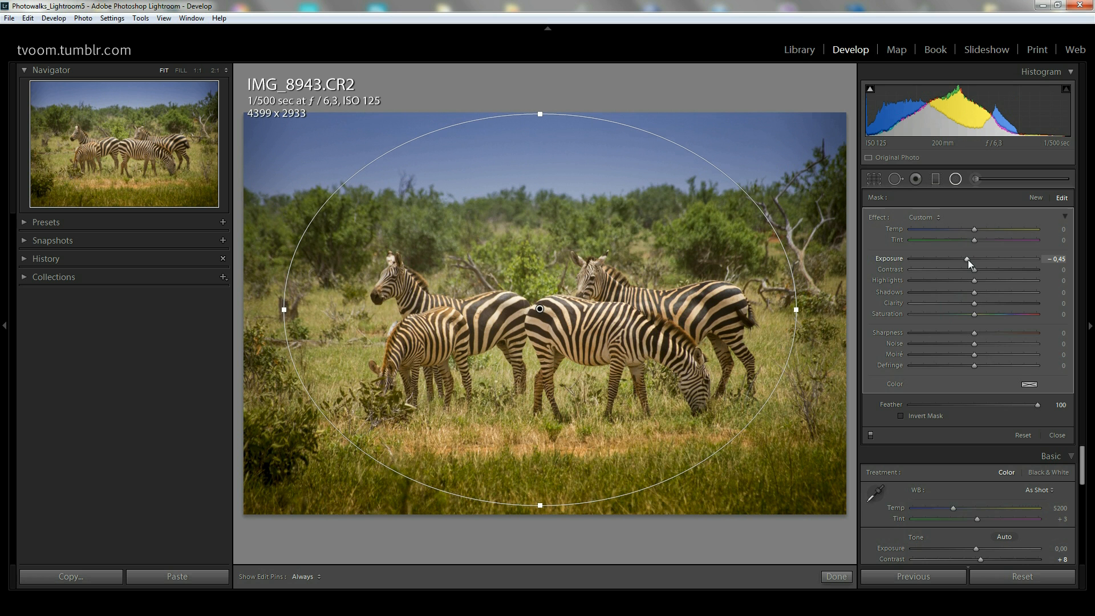
# - Try inverting the radial filter's mask with exposure -0.49, and switch the inversion back off
pyautogui.click(916, 415)
pyautogui.moveTo(967, 258)
pyautogui.mouseDown()
pyautogui.moveTo(939, 262)
pyautogui.moveTo(967, 261)
pyautogui.mouseUp()
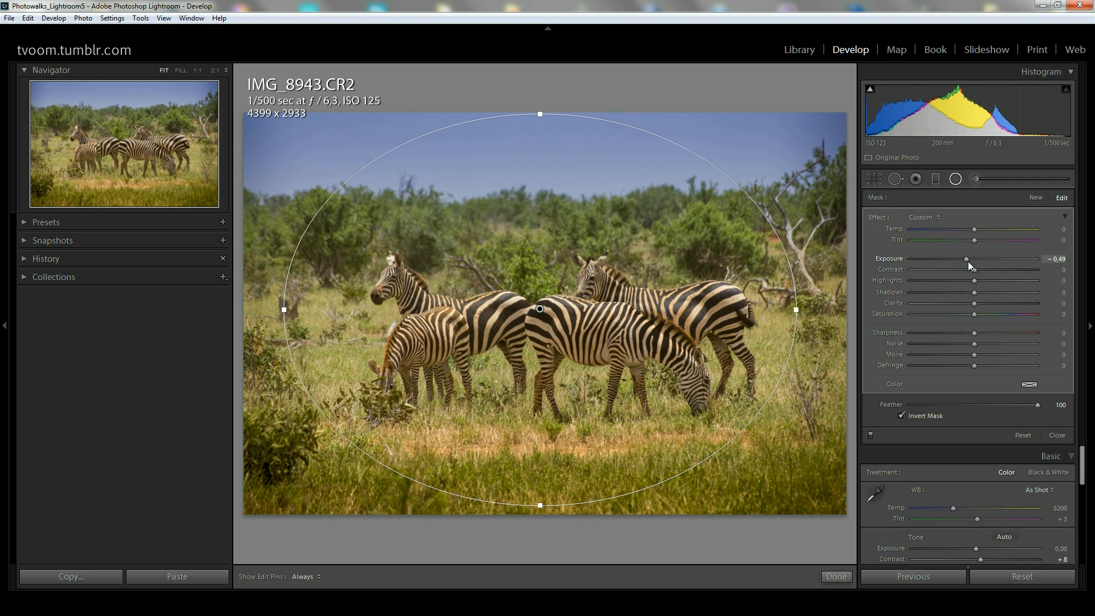
pyautogui.click(928, 416)
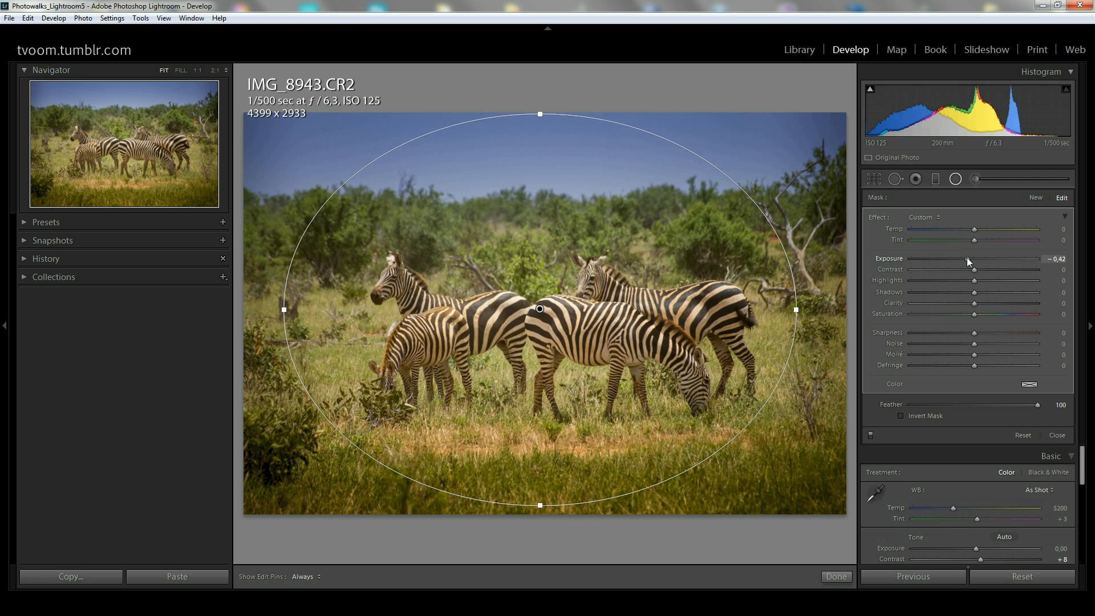
# - Set the radial filter's exposure to -0.34, shift its center slightly down and right, and close the filter
pyautogui.moveTo(966, 258); pyautogui.dragTo(968, 258)
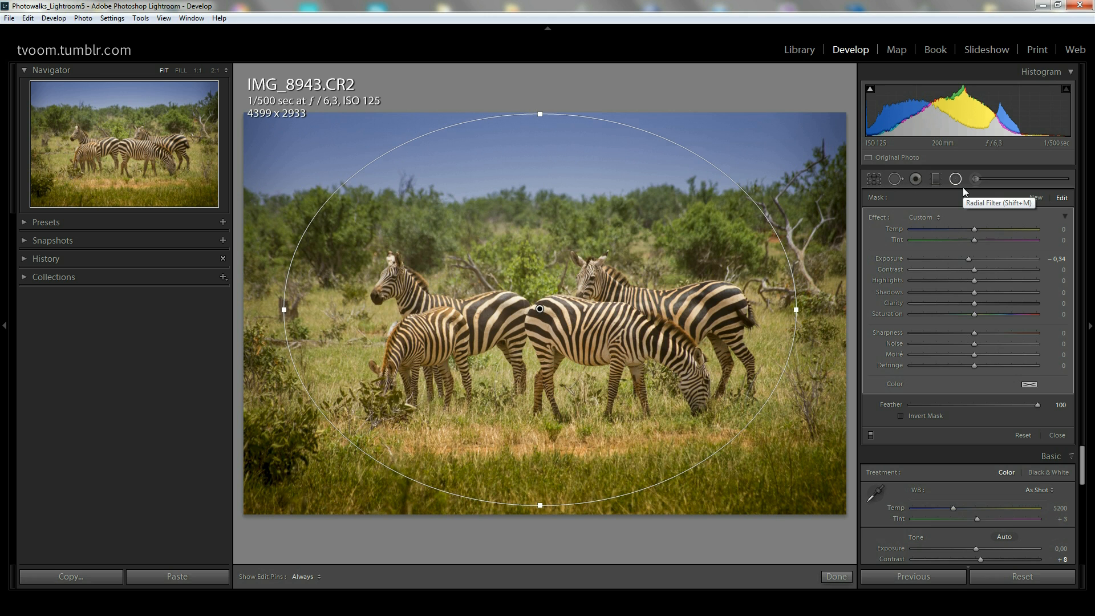
pyautogui.moveTo(541, 309); pyautogui.dragTo(546, 311)
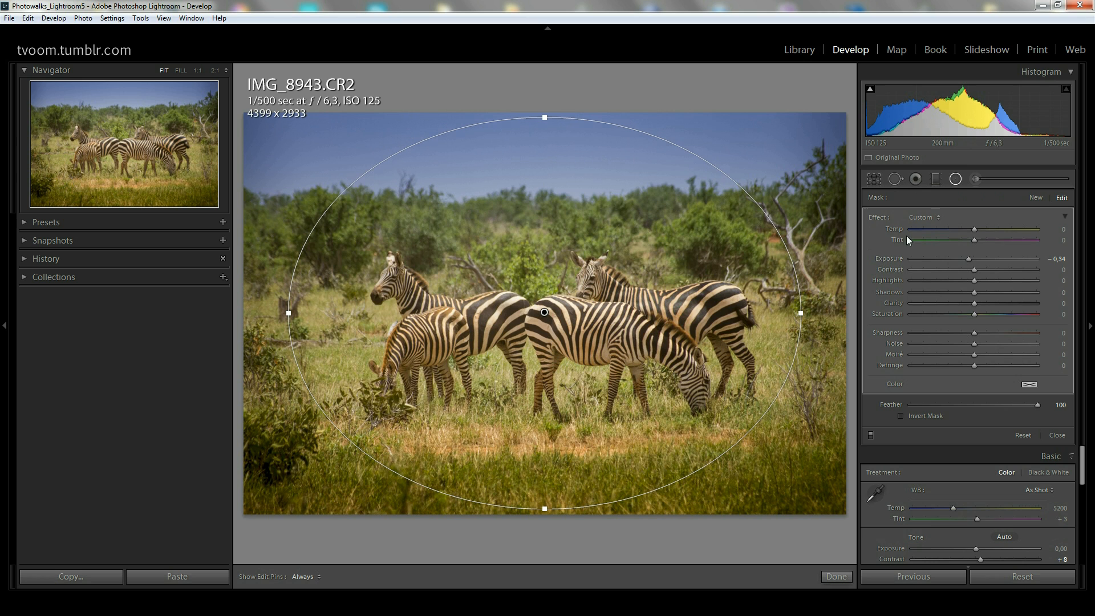
pyautogui.click(1056, 435)
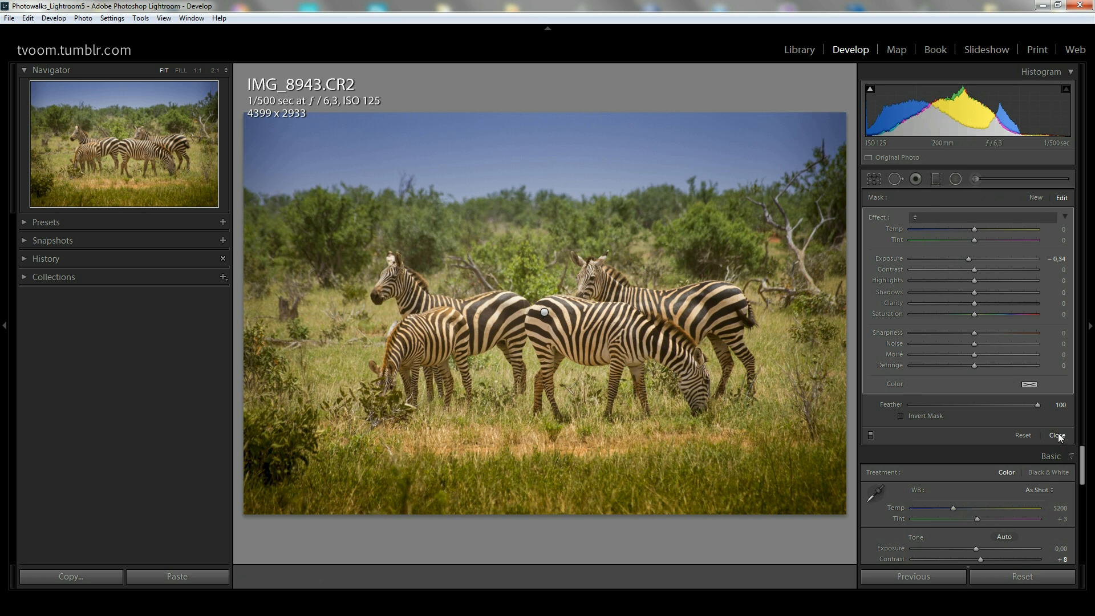
# - Add a second radial filter as a perfect circle around the zebras, spanning nearly the photo's full height
pyautogui.click(954, 179)
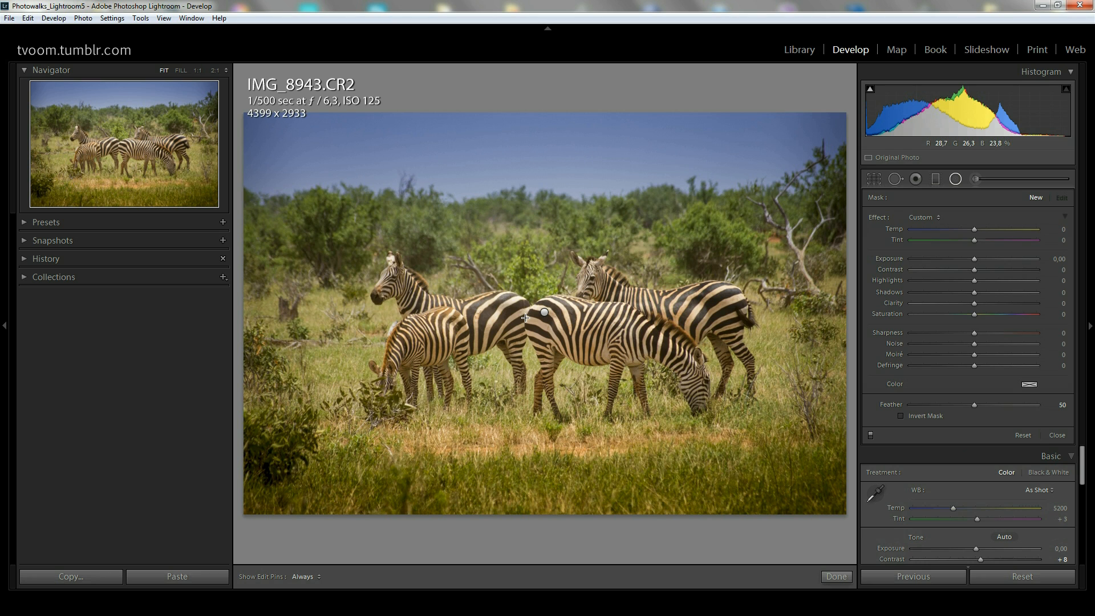
pyautogui.press('shift')
pyautogui.moveTo(525, 309); pyautogui.dragTo(670, 510)
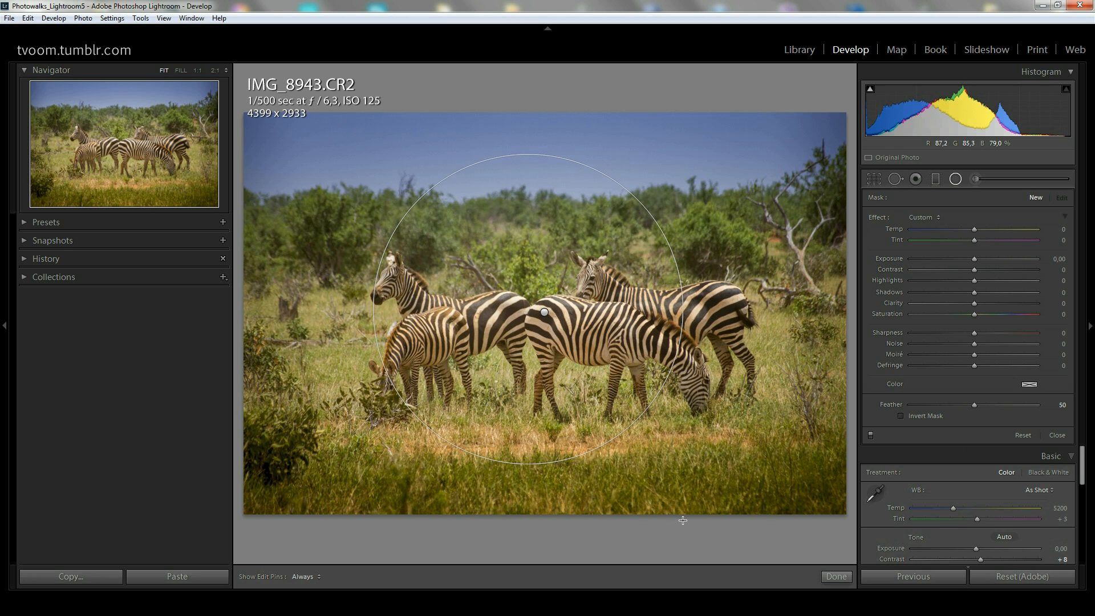
pyautogui.moveTo(683, 520); pyautogui.dragTo(719, 551)
pyautogui.press('shift')
pyautogui.press('shift')
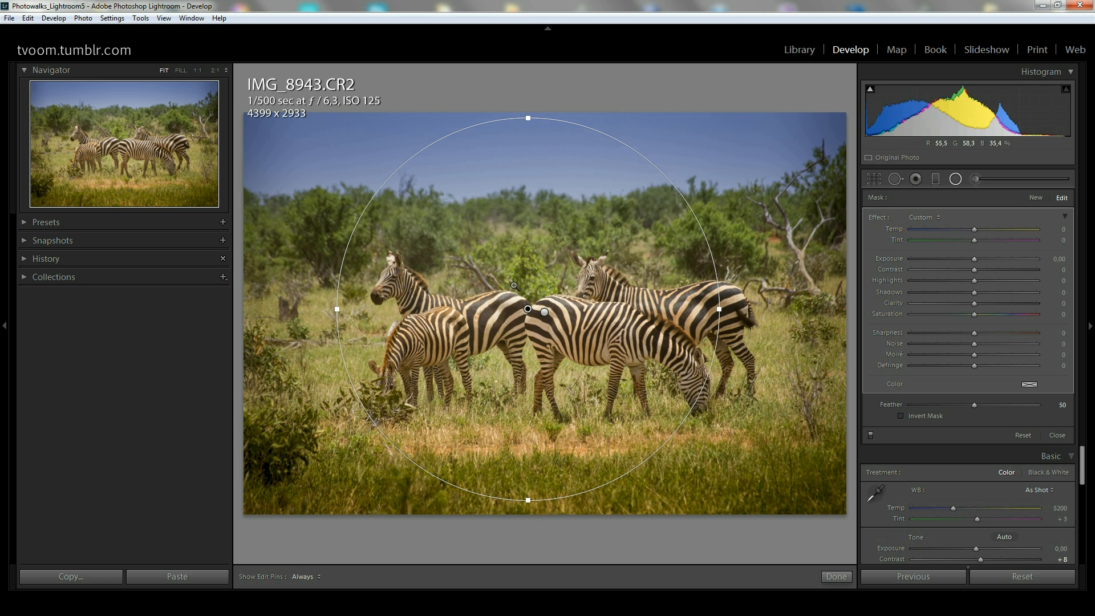
pyautogui.click(492, 286)
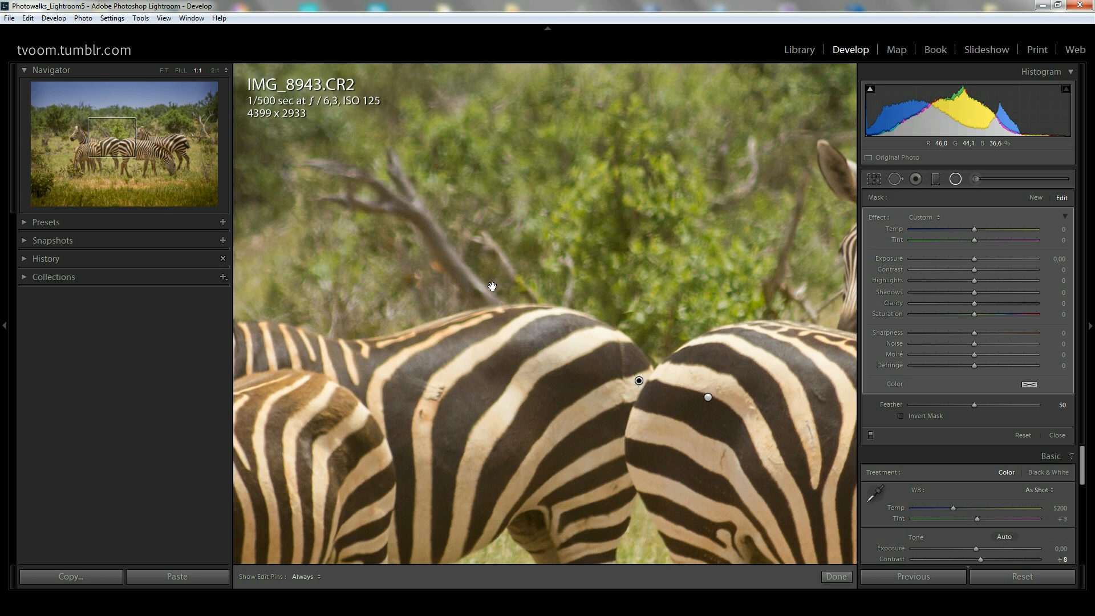
pyautogui.click(492, 286)
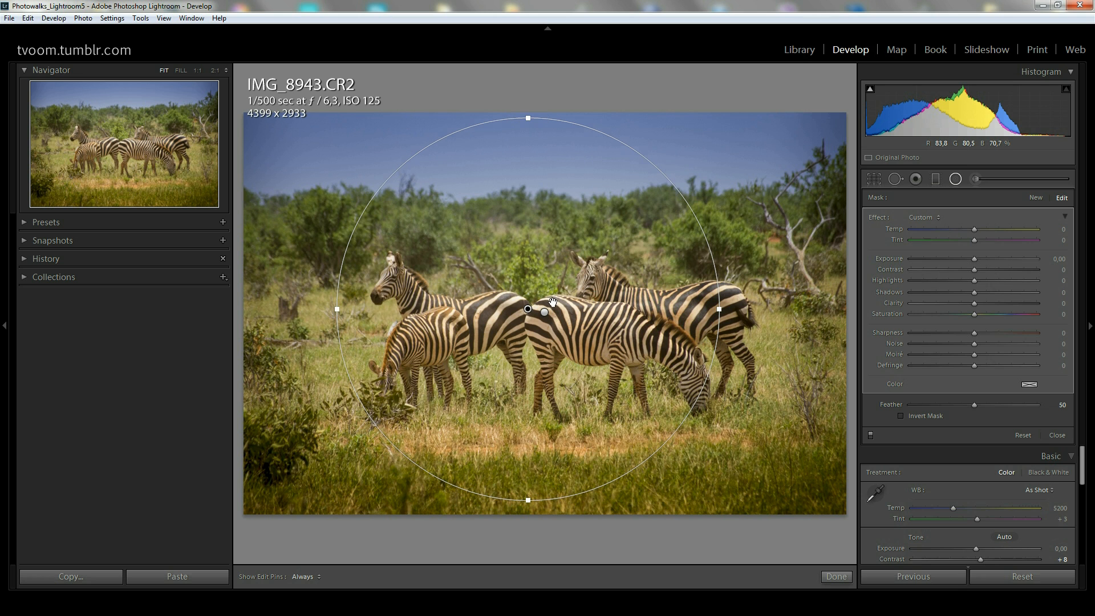
# - Shift the circular radial filter slightly up and right, inspect the zebras at 1:1 magnification, and finish editing the filter
pyautogui.moveTo(553, 302)
pyautogui.mouseDown()
pyautogui.moveTo(599, 258)
pyautogui.moveTo(652, 279)
pyautogui.moveTo(461, 283)
pyautogui.moveTo(567, 287)
pyautogui.moveTo(513, 289)
pyautogui.moveTo(559, 290)
pyautogui.mouseUp()
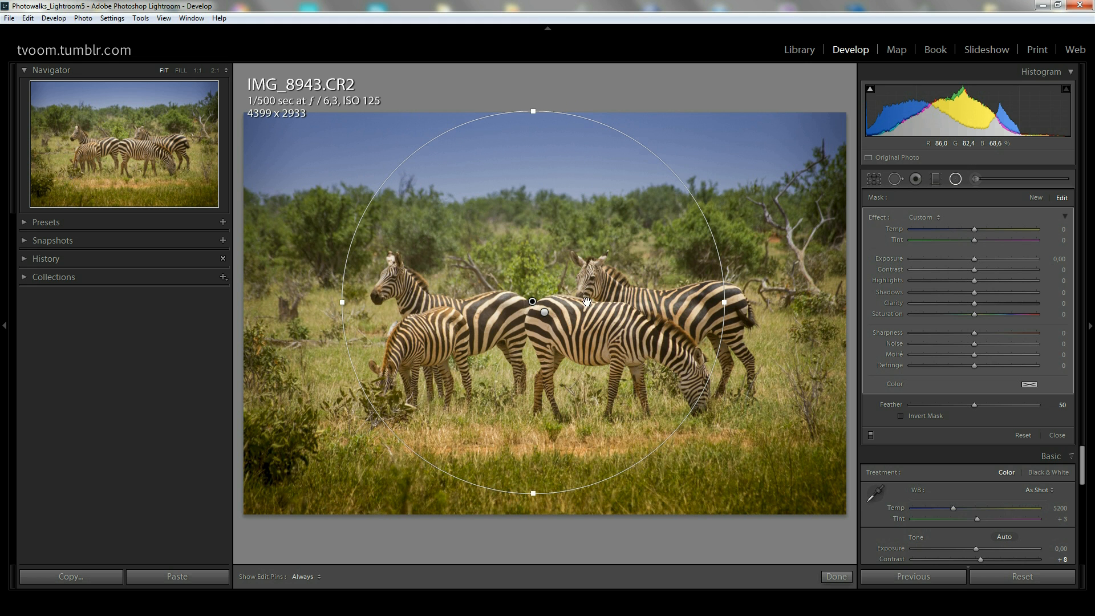
pyautogui.press('z')
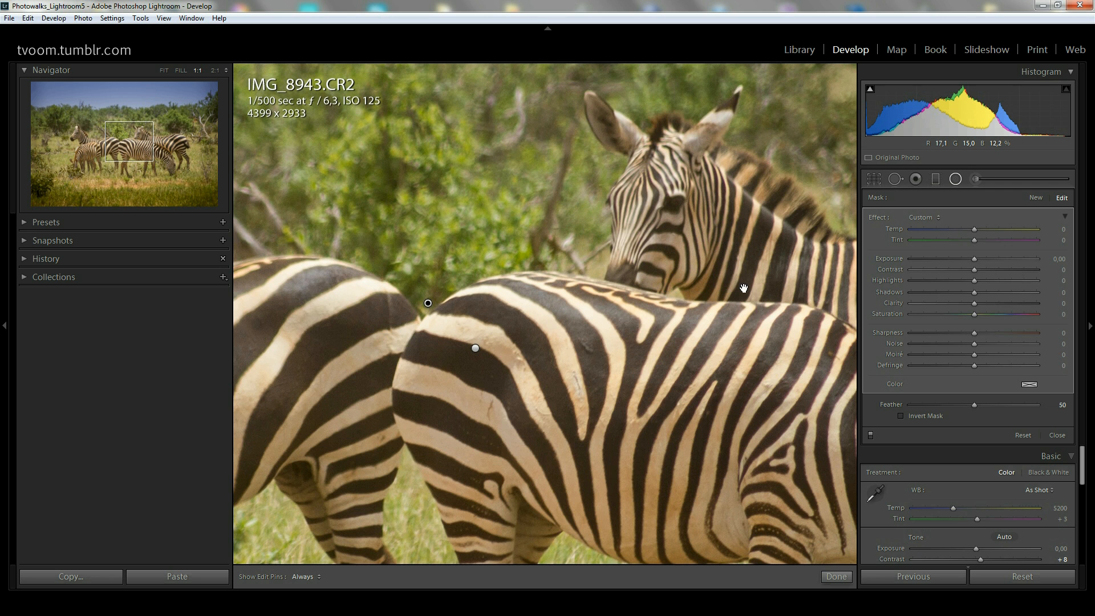
pyautogui.moveTo(763, 286); pyautogui.dragTo(838, 309)
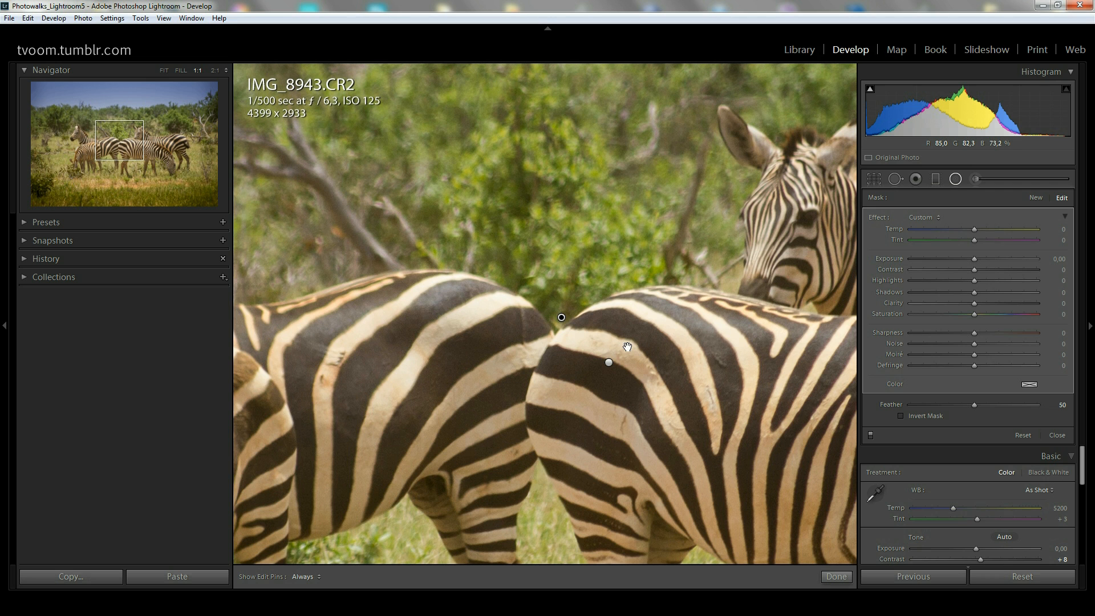
pyautogui.moveTo(496, 346); pyautogui.dragTo(762, 346)
pyautogui.moveTo(626, 431); pyautogui.dragTo(670, 267)
pyautogui.moveTo(672, 390); pyautogui.dragTo(641, 280)
pyautogui.moveTo(720, 299); pyautogui.dragTo(604, 325)
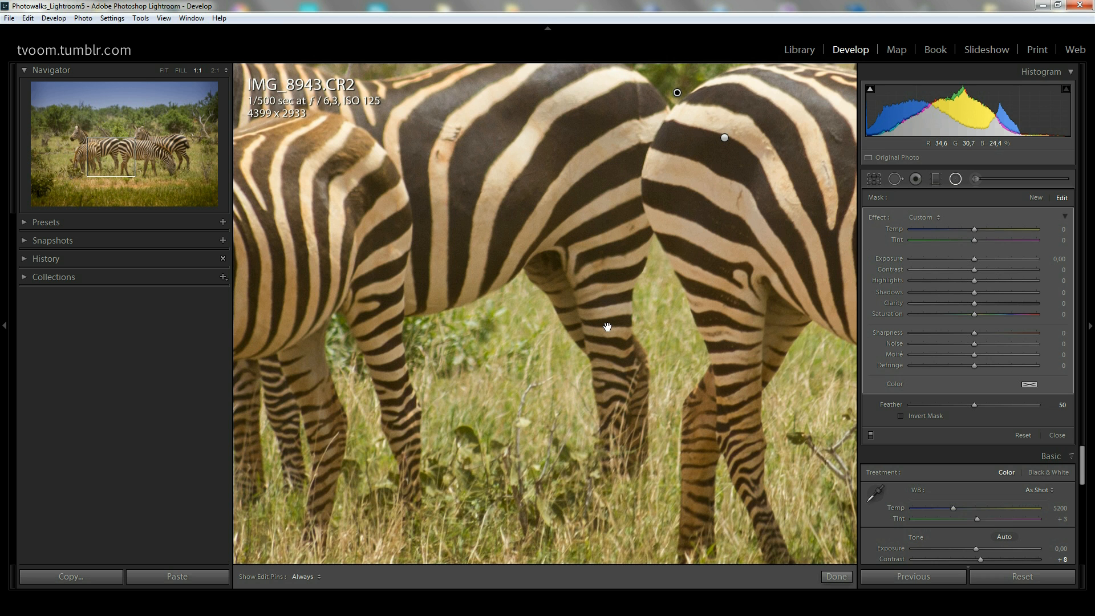
pyautogui.click(607, 326)
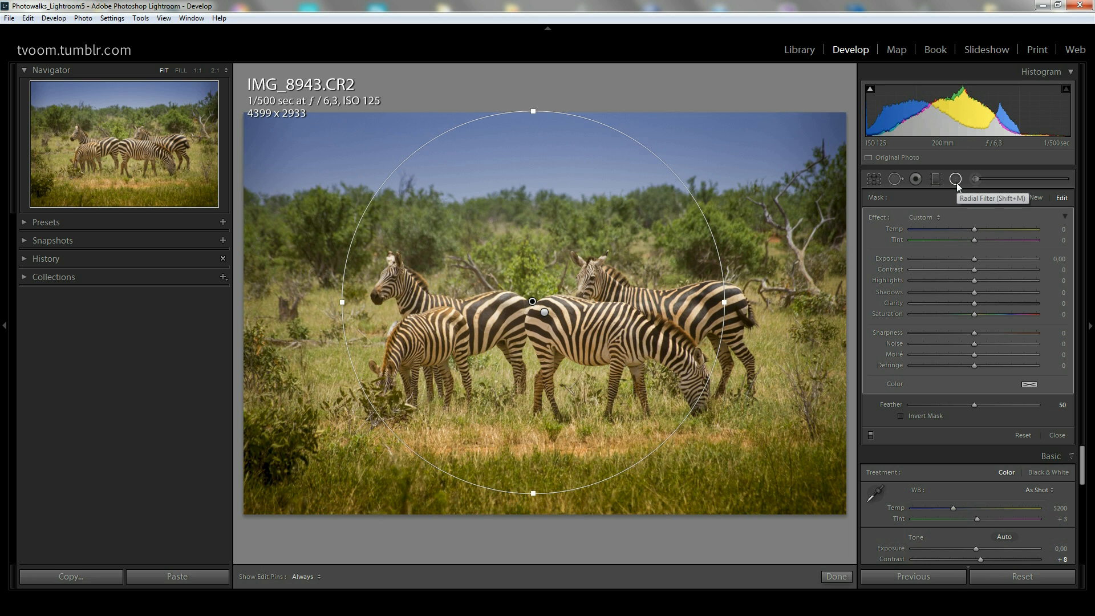
pyautogui.click(836, 576)
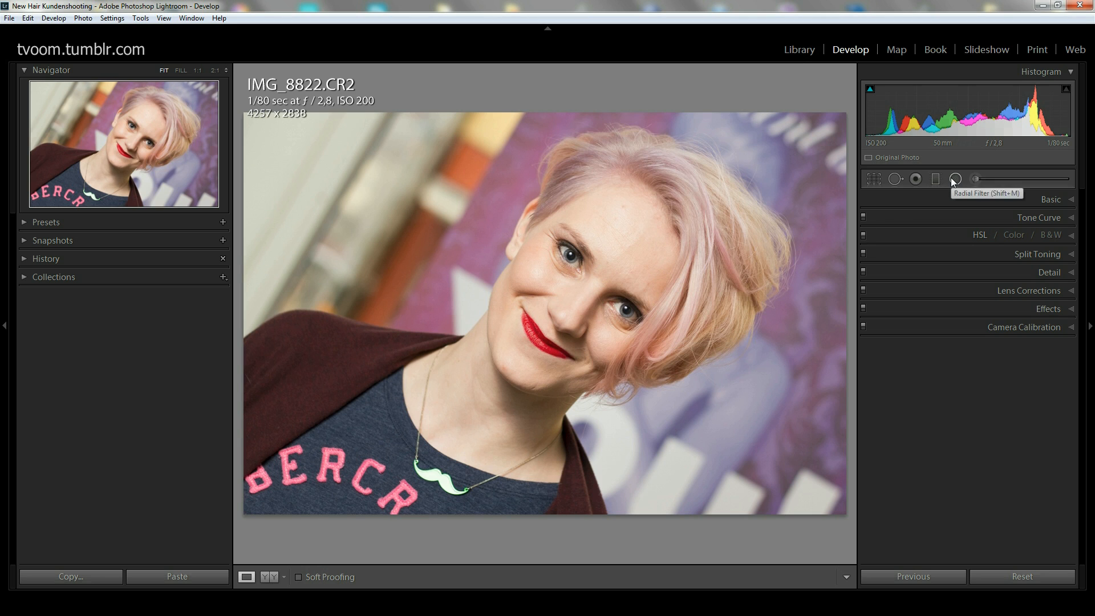
# - Add a tilted elliptical radial filter on the portrait, fitted closely around the eye on the photo's left side
pyautogui.click(571, 258)
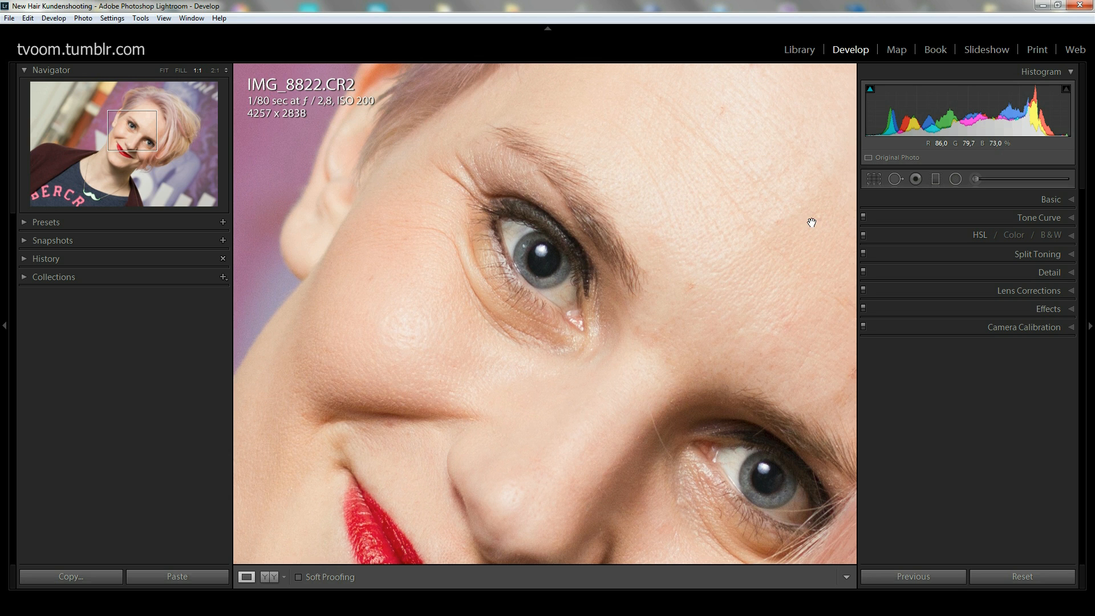
pyautogui.click(956, 180)
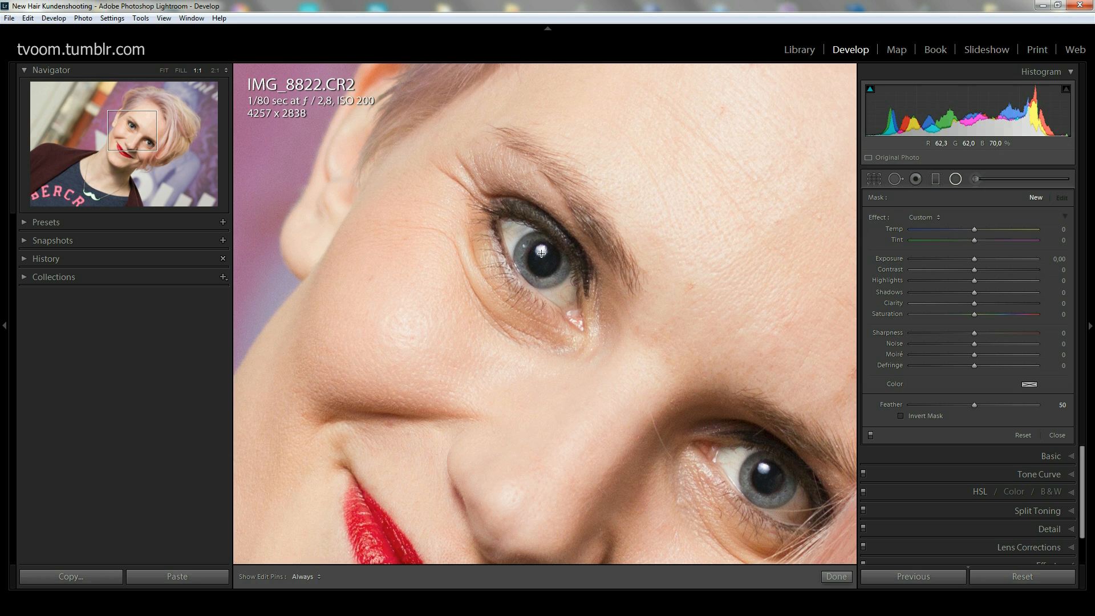
pyautogui.moveTo(540, 253); pyautogui.dragTo(552, 274)
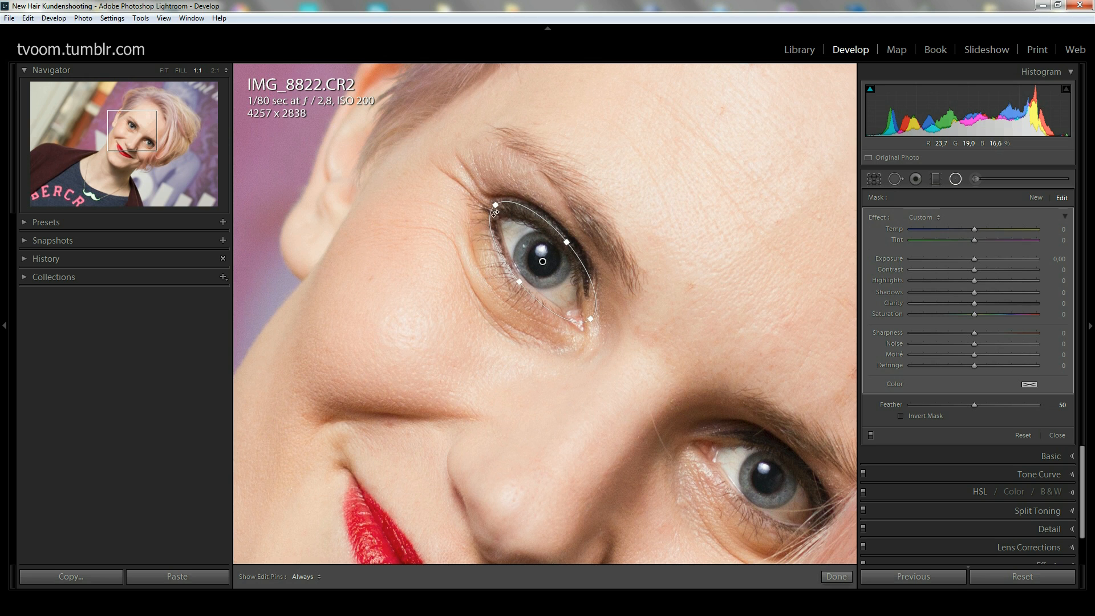
pyautogui.moveTo(495, 211); pyautogui.dragTo(500, 216)
pyautogui.moveTo(568, 245); pyautogui.dragTo(564, 247)
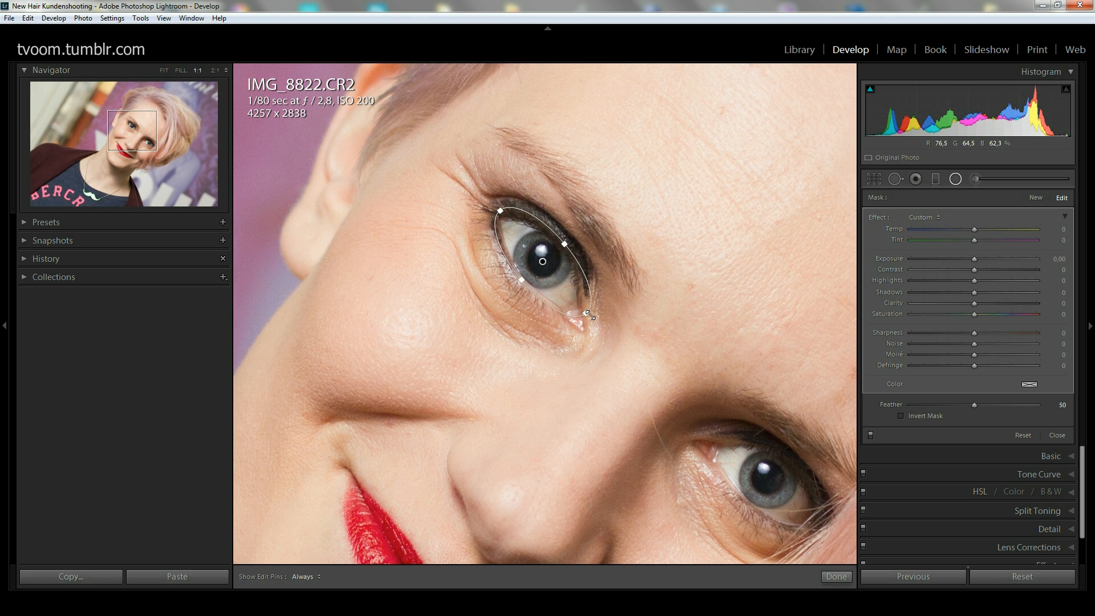
pyautogui.moveTo(600, 309); pyautogui.dragTo(600, 309)
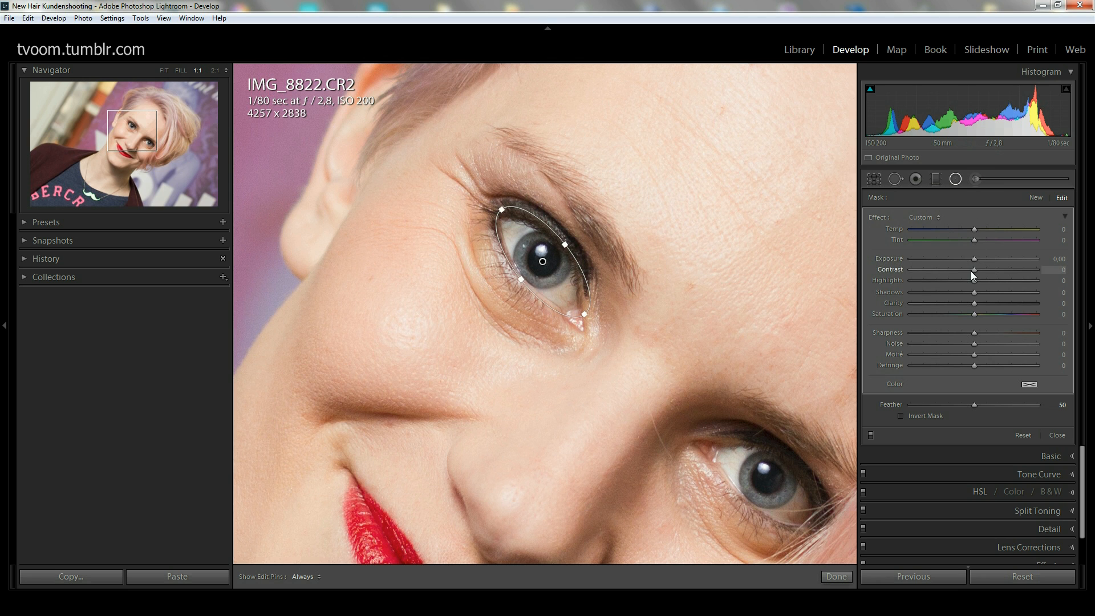
# - Invert the eye filter's mask and set highlights to 100, exposure to 0.38 and clarity to 26
pyautogui.moveTo(975, 280); pyautogui.dragTo(1052, 279)
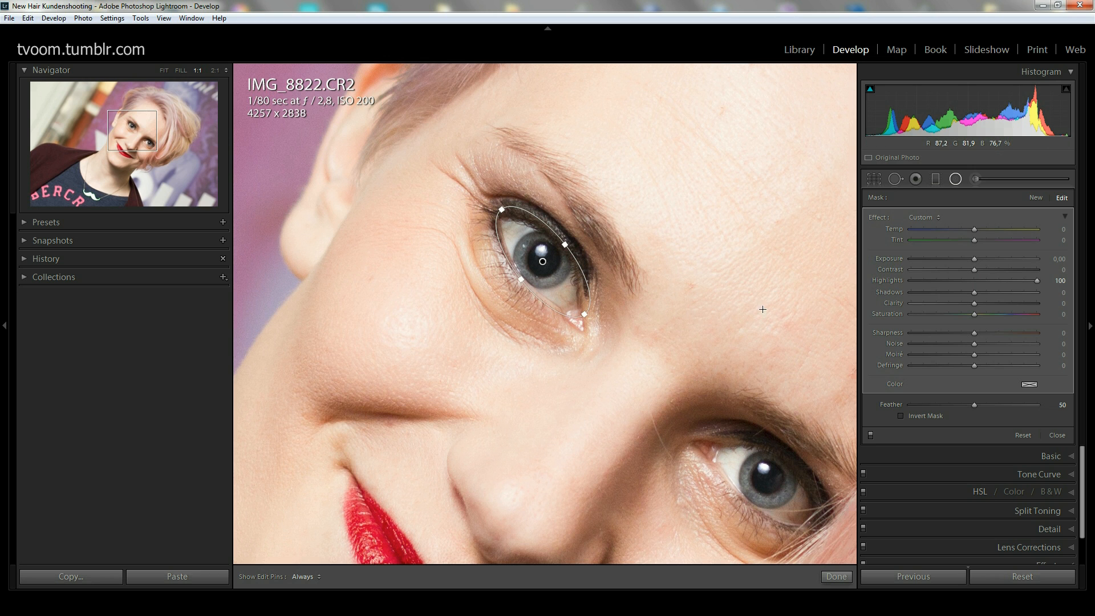
pyautogui.click(919, 416)
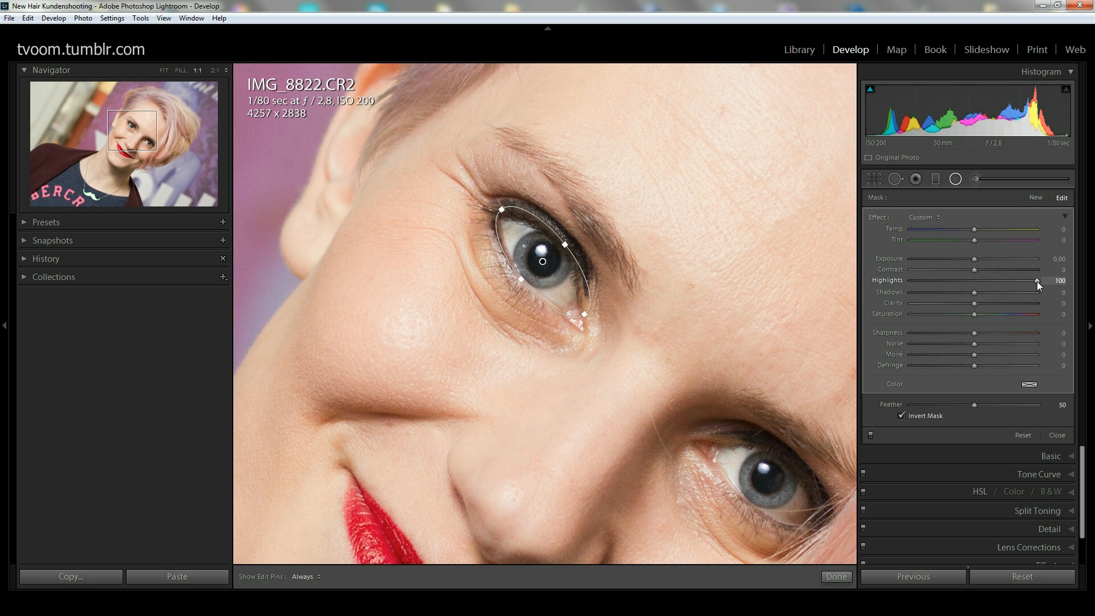
pyautogui.moveTo(1036, 282)
pyautogui.mouseDown()
pyautogui.moveTo(910, 279)
pyautogui.moveTo(1045, 285)
pyautogui.mouseUp()
pyautogui.moveTo(973, 258); pyautogui.dragTo(974, 259)
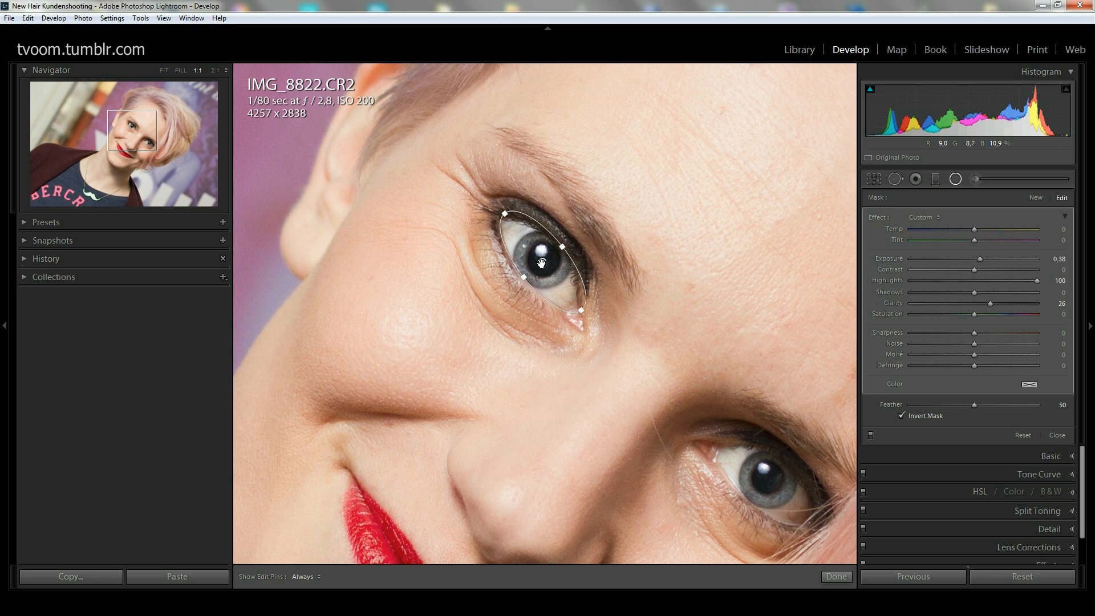
# - Duplicate the eye's radial filter onto the other eye, fit it there with exposure 0.23 and highlights 77, and close the filter
pyautogui.rightClick(543, 262)
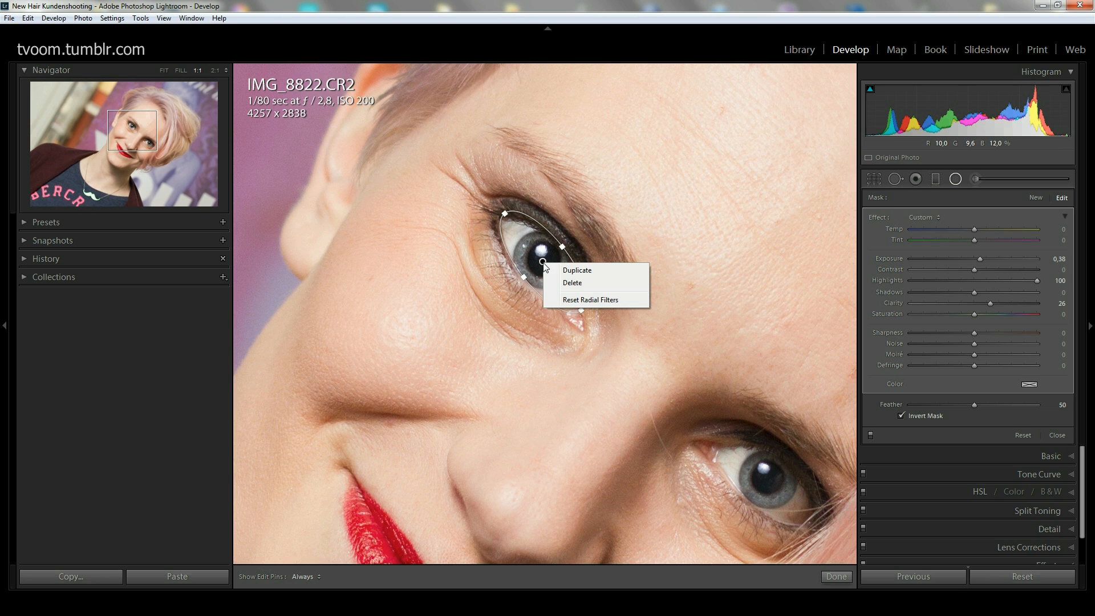
pyautogui.click(582, 270)
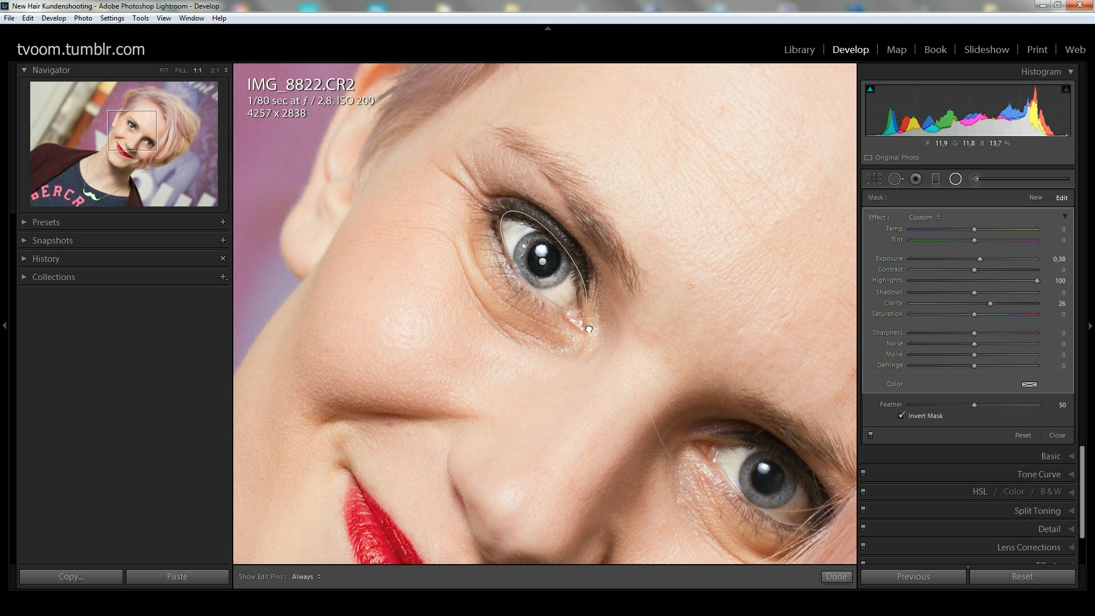
pyautogui.moveTo(543, 263); pyautogui.dragTo(763, 481)
pyautogui.moveTo(810, 519); pyautogui.dragTo(808, 516)
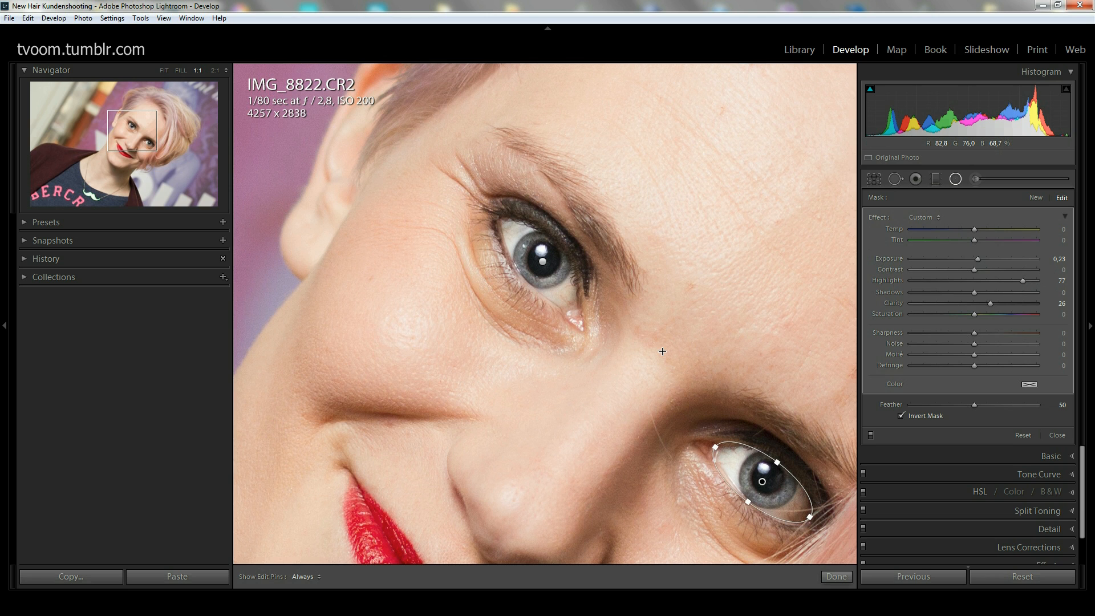
pyautogui.click(617, 356)
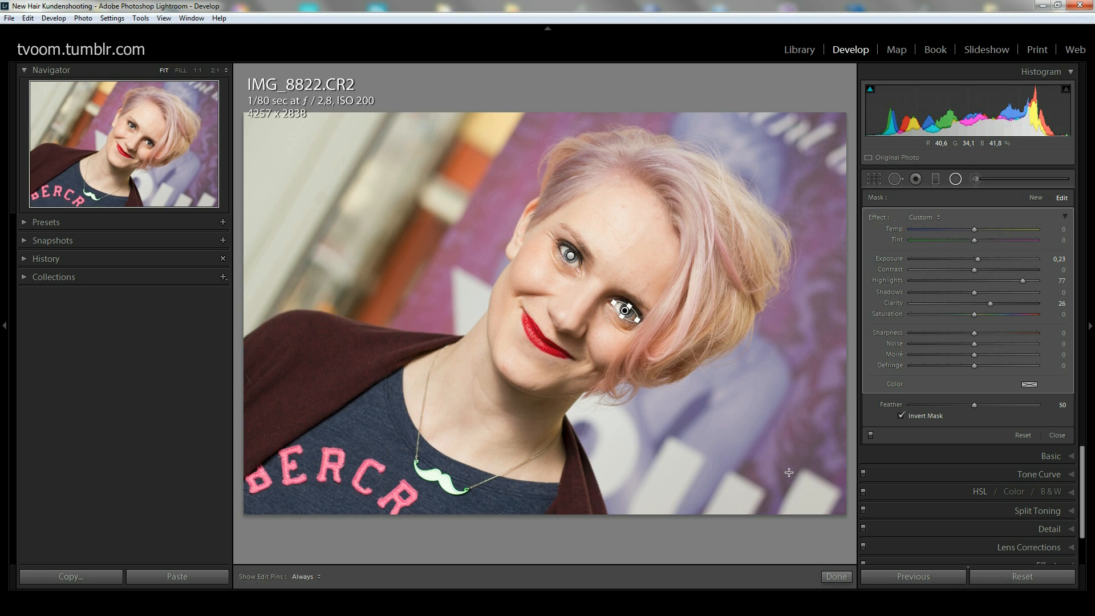
pyautogui.click(837, 576)
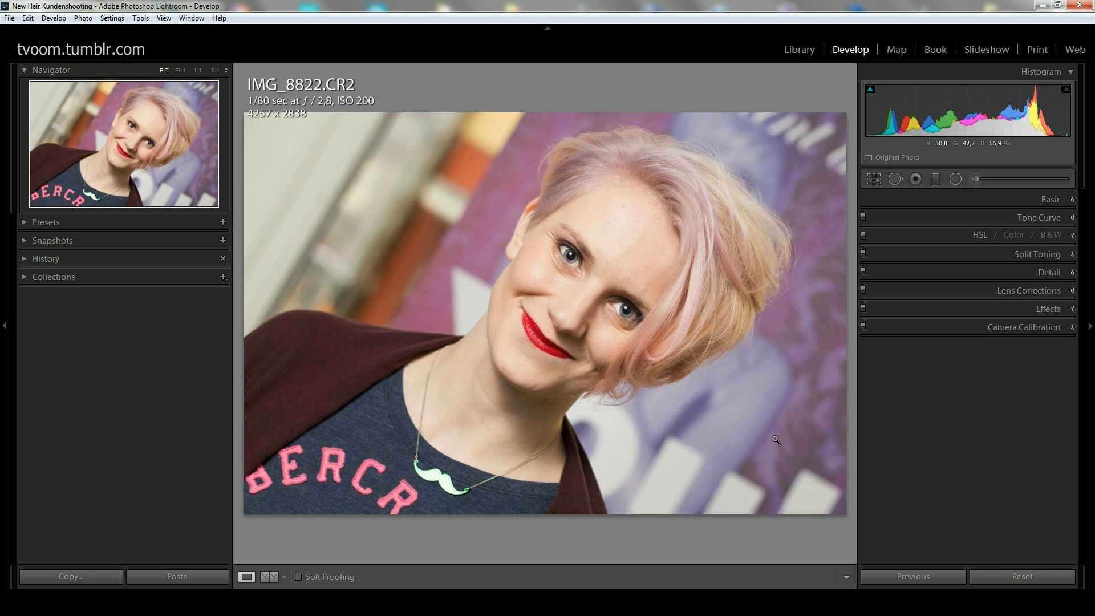
# - Add a large, nearly circular radial filter centered between the eyes around the woman's head, with exposure -0.45
pyautogui.click(956, 179)
pyautogui.moveTo(589, 290); pyautogui.dragTo(798, 508)
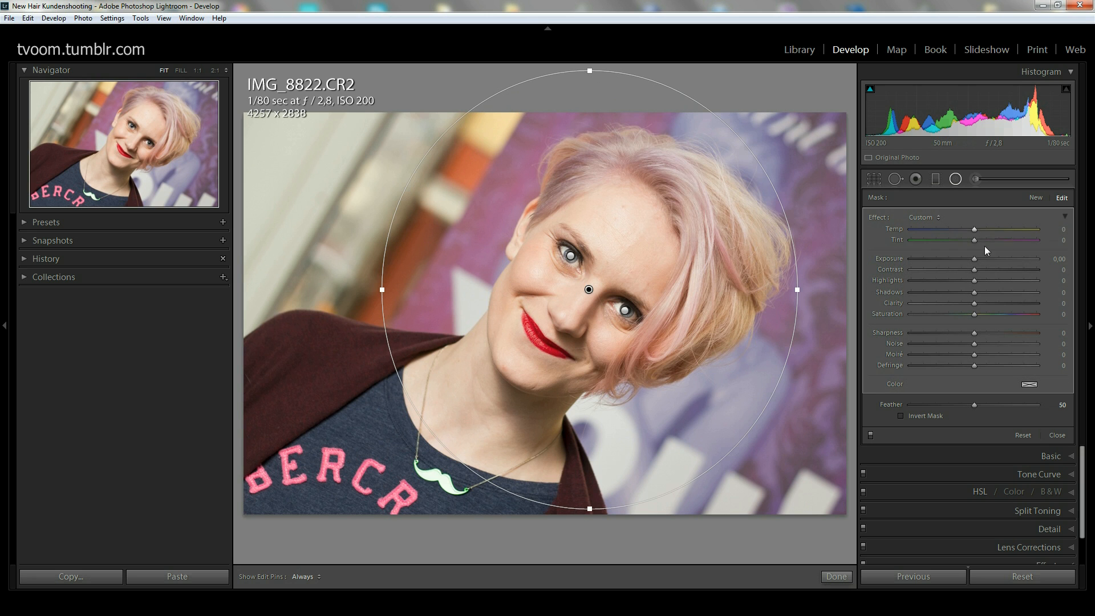
pyautogui.moveTo(974, 260); pyautogui.dragTo(970, 259)
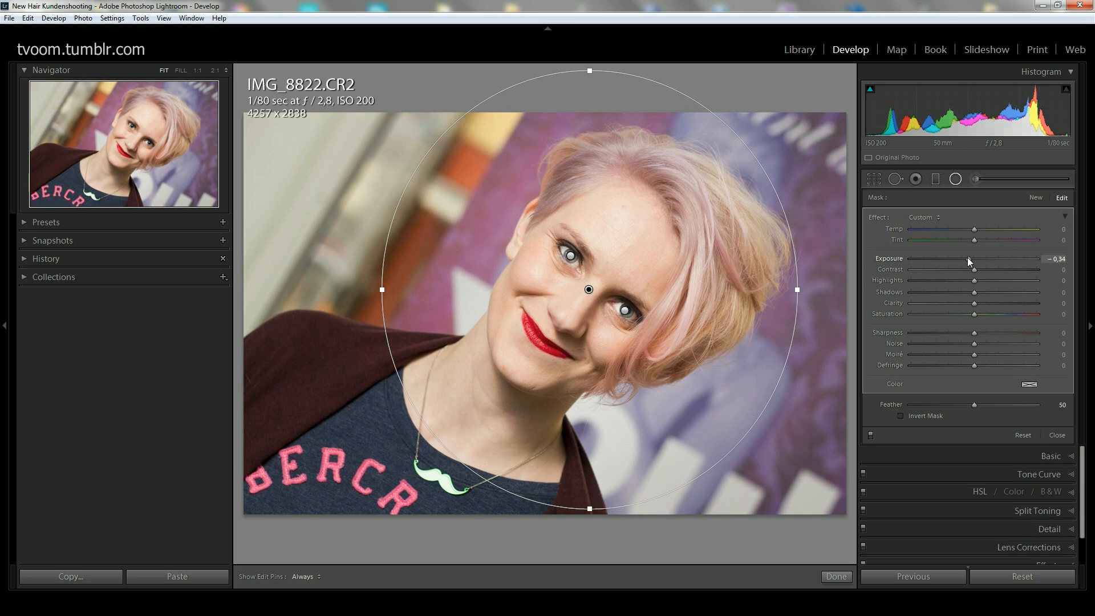
# - Tint the area outside the head filter green with hue 129 and saturation 93%, and set the feather to 28
pyautogui.click(1030, 385)
pyautogui.click(875, 386)
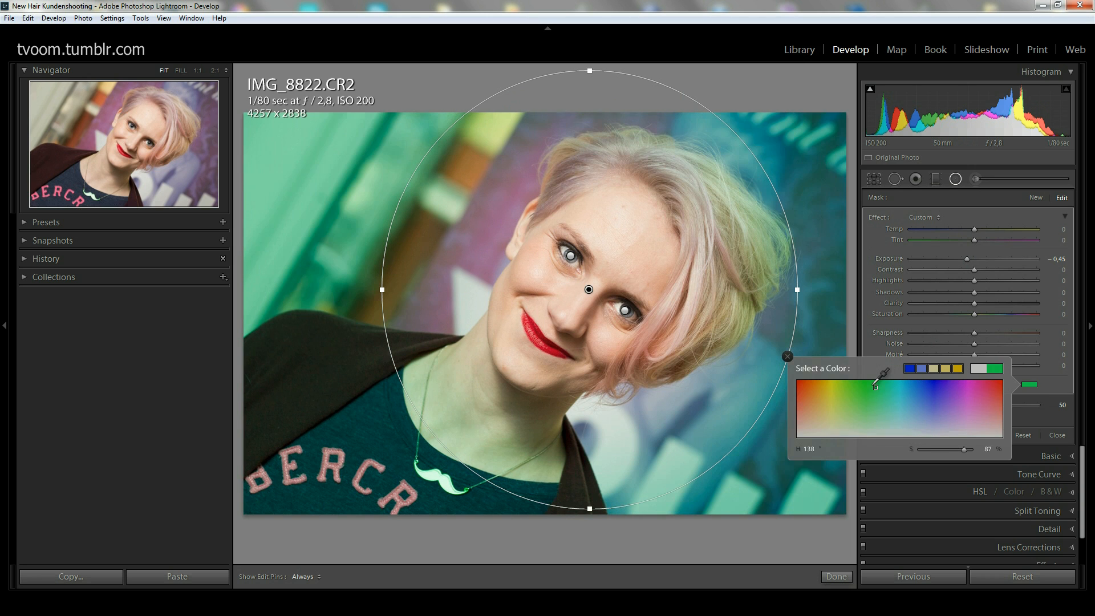
pyautogui.moveTo(875, 386); pyautogui.dragTo(871, 382)
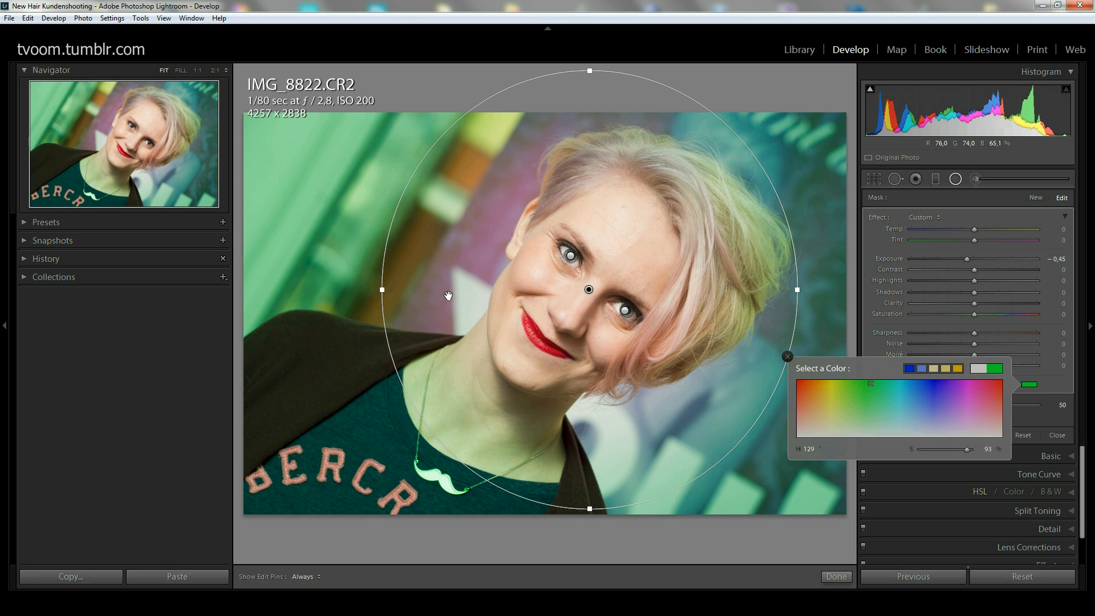
pyautogui.click(788, 356)
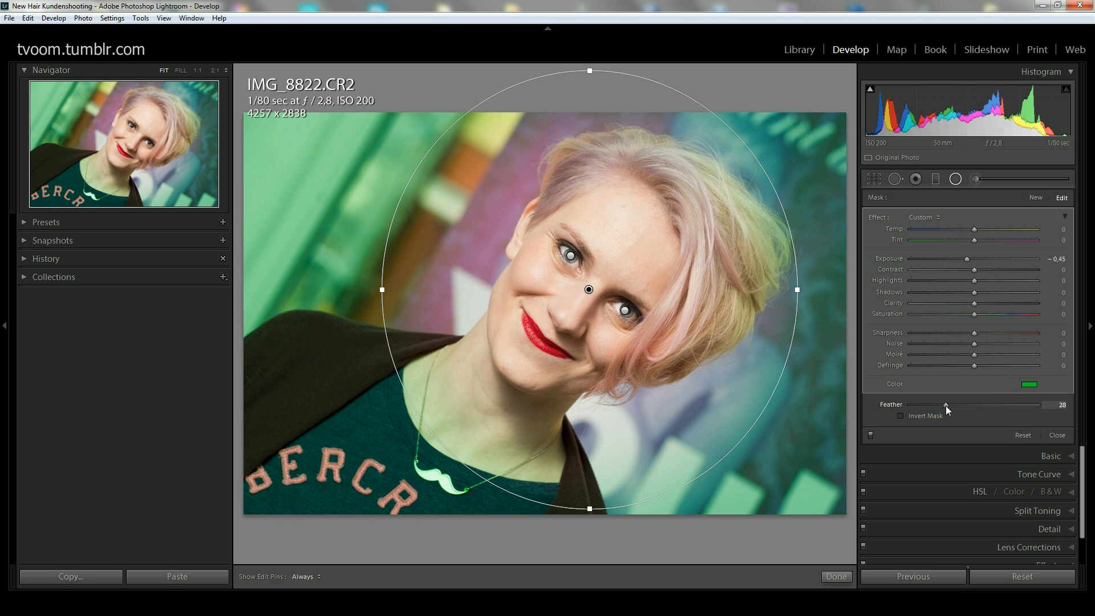
pyautogui.moveTo(945, 406)
pyautogui.mouseDown()
pyautogui.moveTo(920, 405)
pyautogui.moveTo(946, 405)
pyautogui.mouseUp()
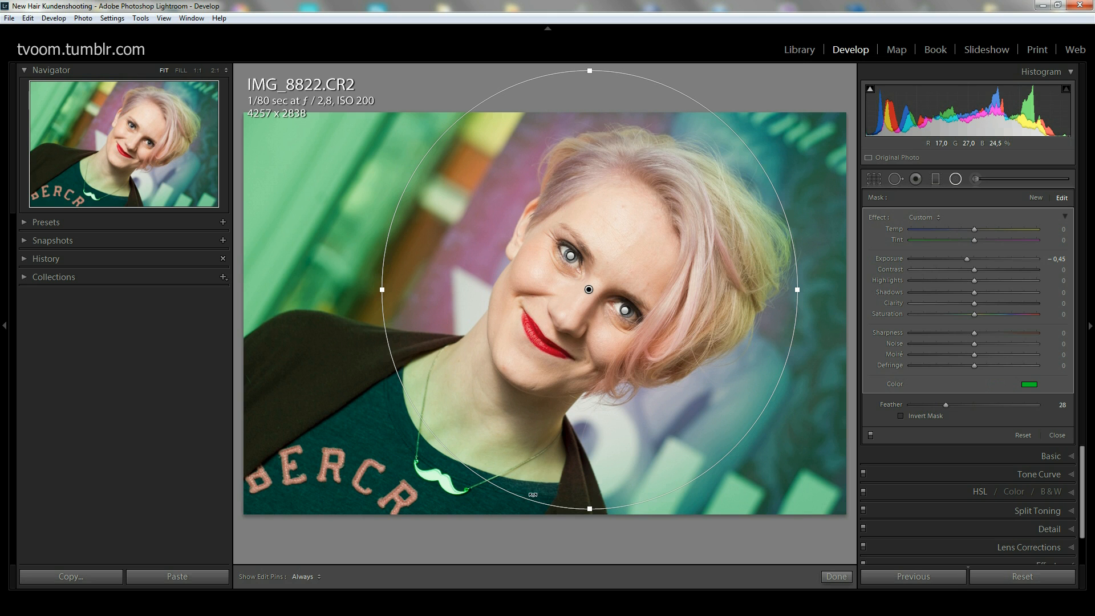
# - Reshape the head filter into a larger ellipse tilted to the right to match the head and neck, and close the filter
pyautogui.moveTo(383, 289); pyautogui.dragTo(411, 289)
pyautogui.moveTo(768, 371); pyautogui.dragTo(663, 471)
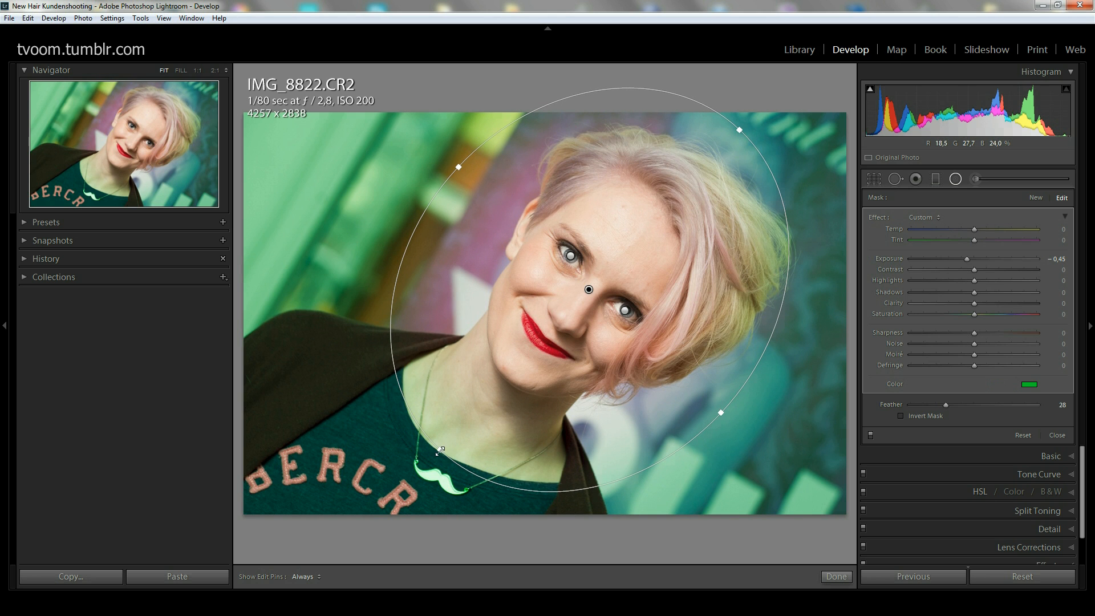
pyautogui.moveTo(440, 449); pyautogui.dragTo(336, 522)
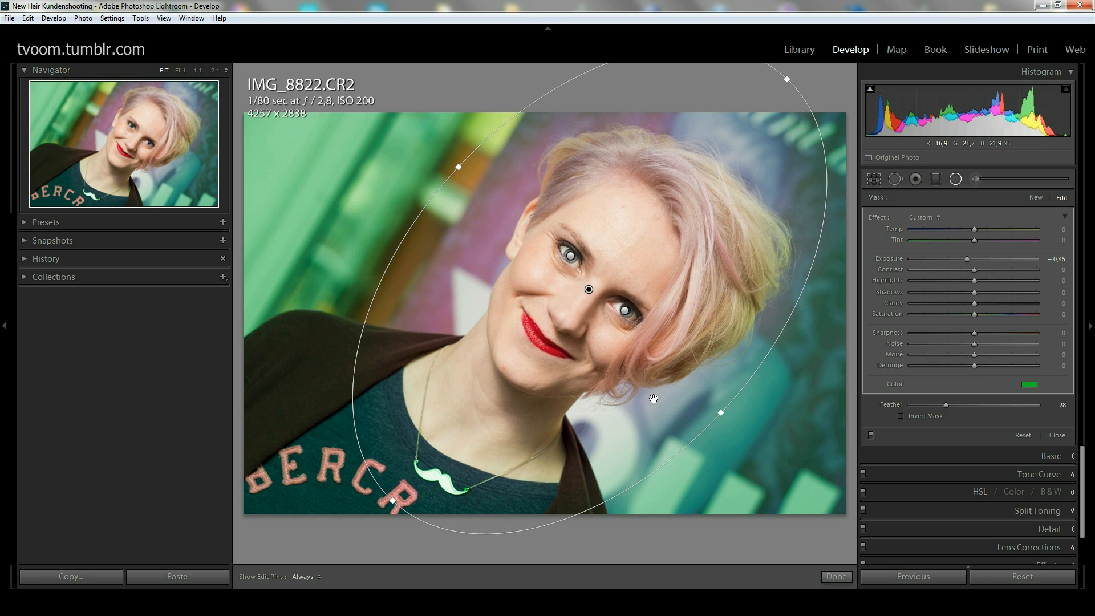
pyautogui.moveTo(721, 409); pyautogui.dragTo(748, 432)
pyautogui.moveTo(743, 140); pyautogui.dragTo(722, 164)
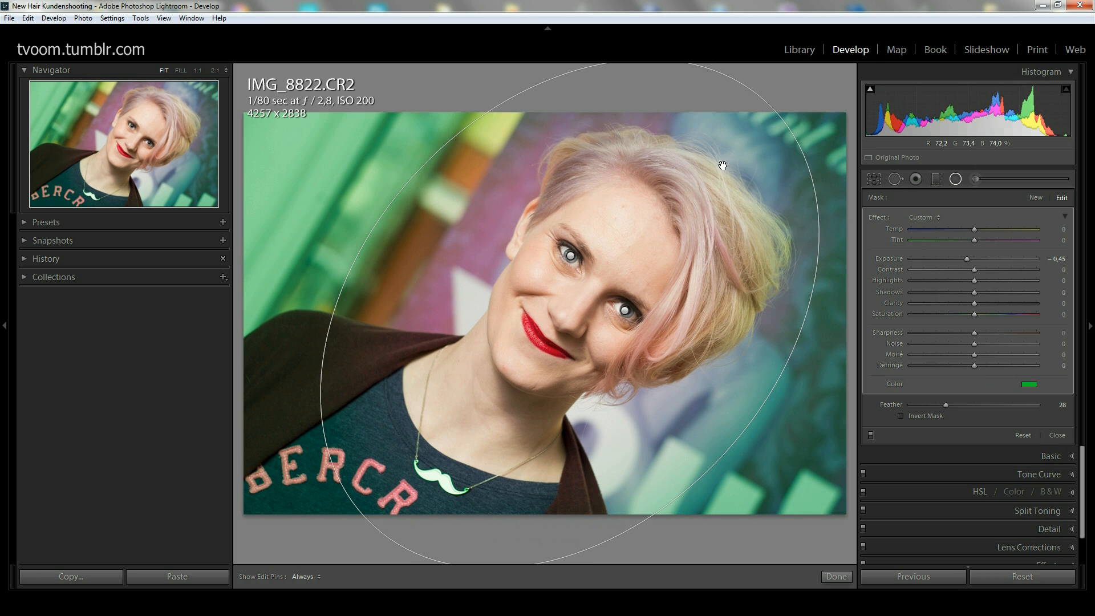
pyautogui.click(836, 576)
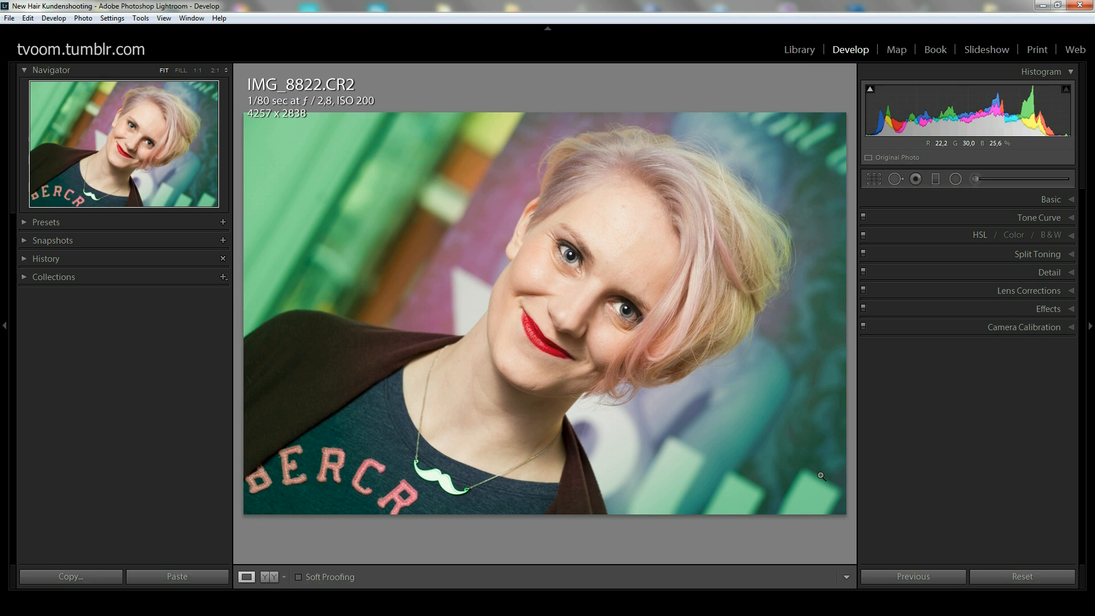